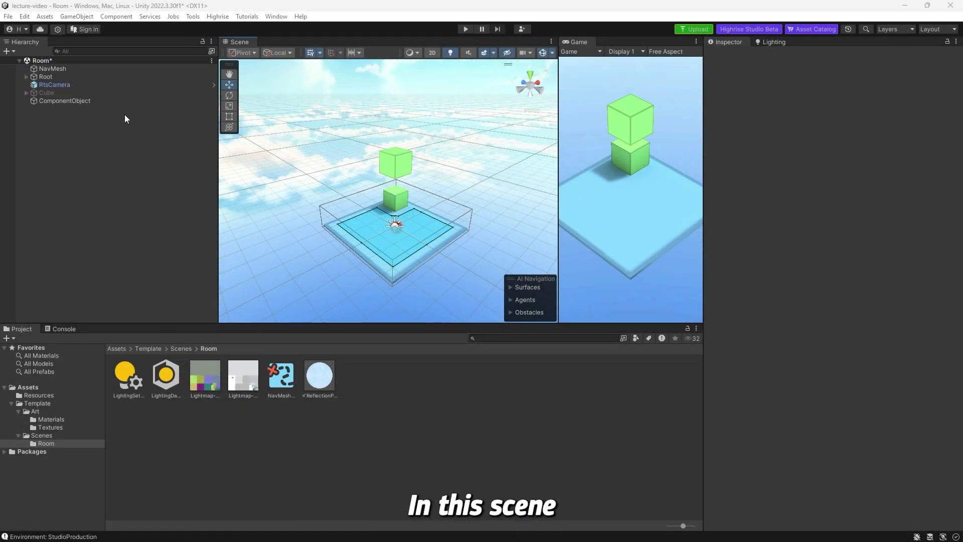
# Delete ComponentObject from the Room scene and select the remaining green Cube.
pyautogui.click(83, 101)
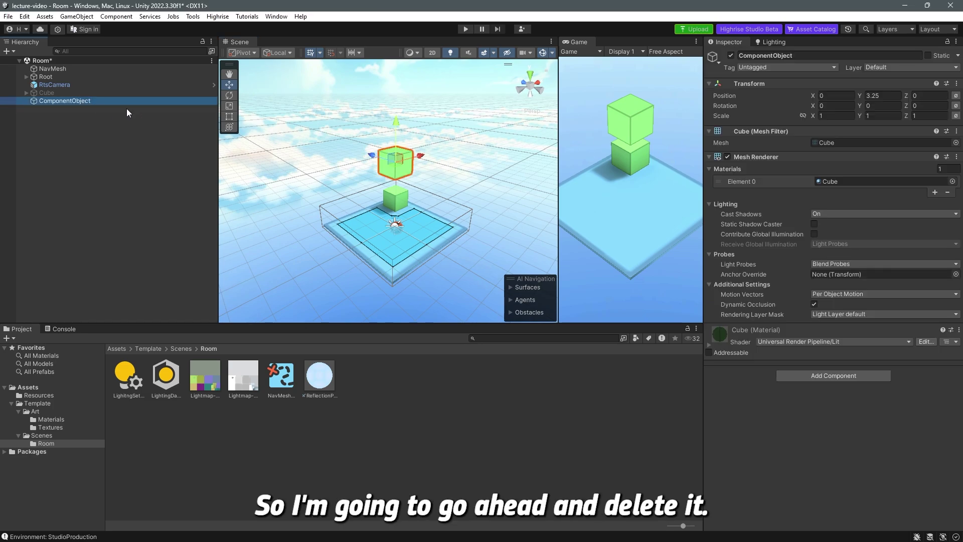
pyautogui.click(82, 101)
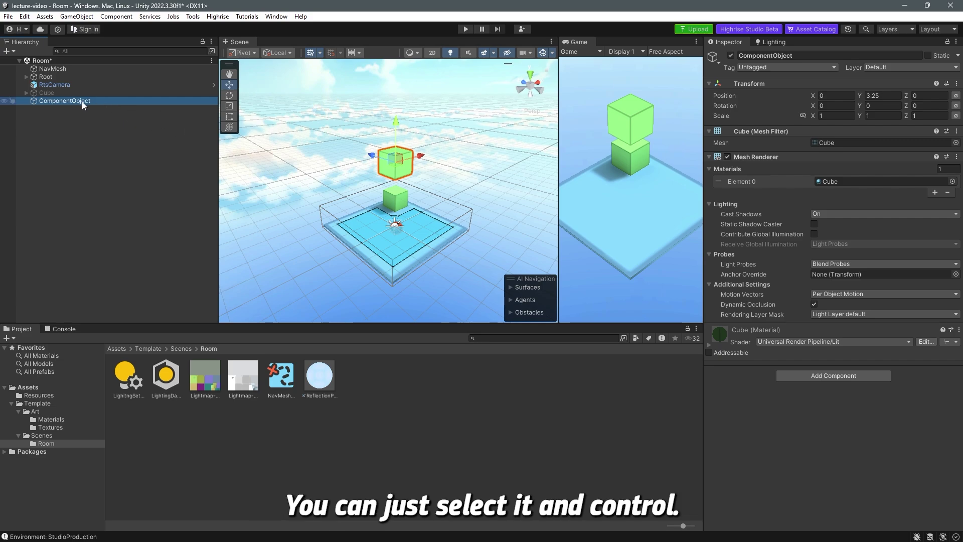
pyautogui.rightClick(83, 101)
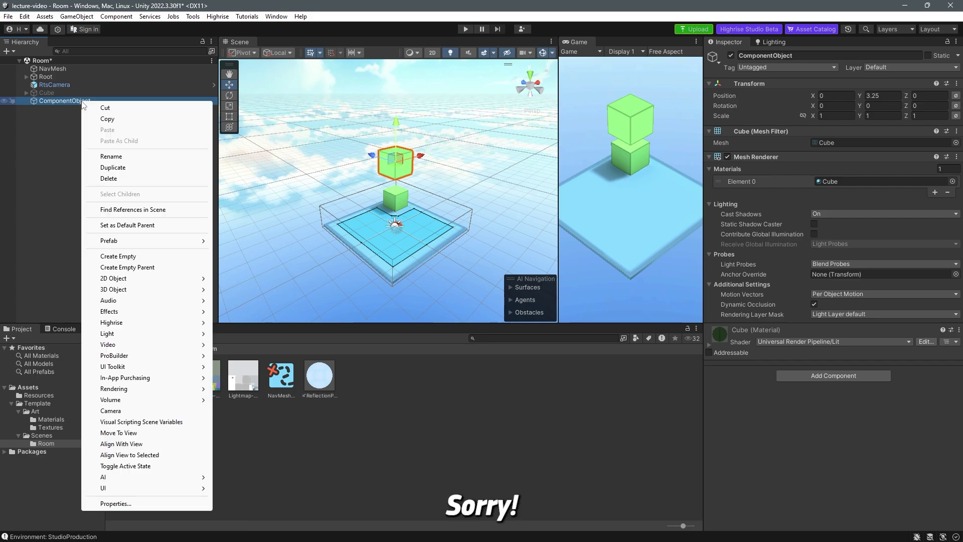
pyautogui.click(121, 179)
pyautogui.click(53, 93)
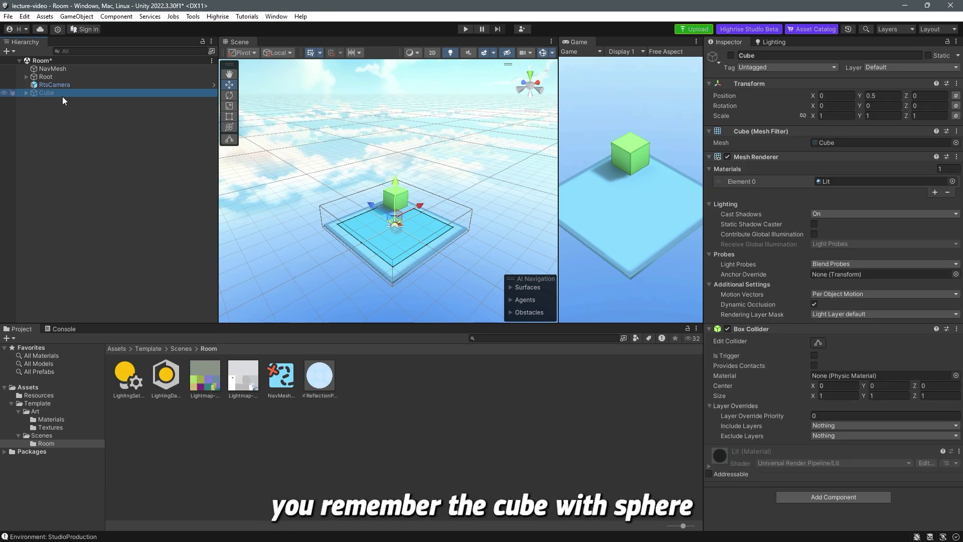
# Tick the Cube's active checkbox and expand it to reveal its child Sphere.
pyautogui.click(730, 55)
pyautogui.keyDown('alt'); pyautogui.moveTo(551, 201); pyautogui.dragTo(403, 234); pyautogui.keyUp('alt')
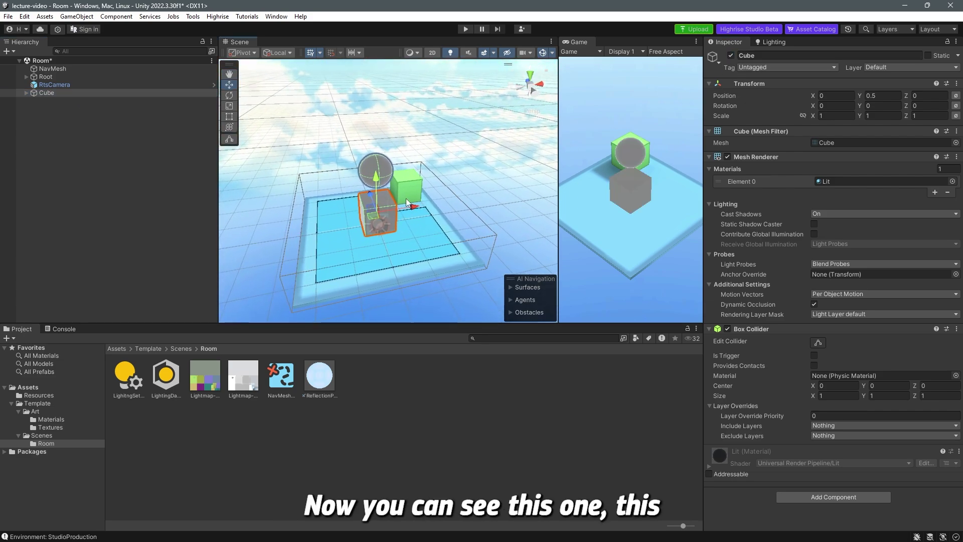
pyautogui.click(26, 93)
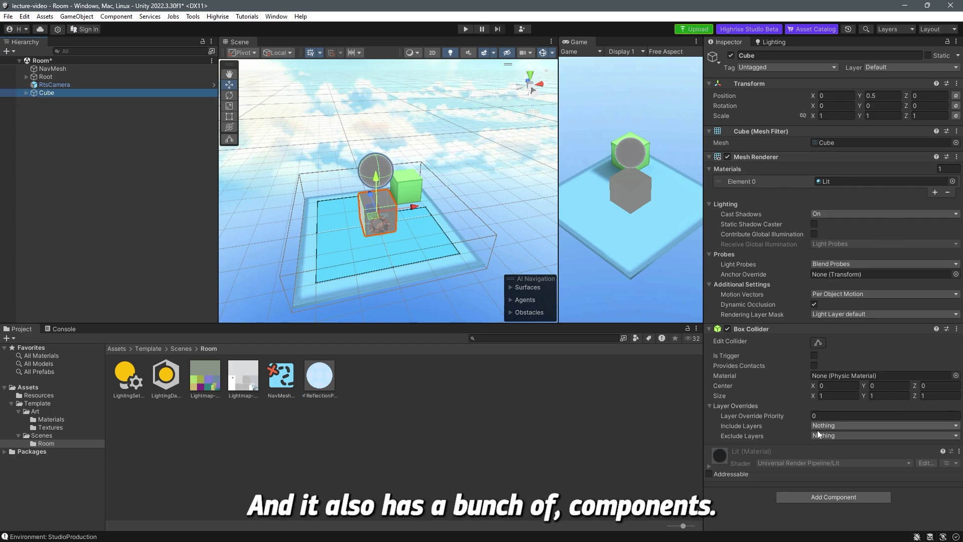
pyautogui.click(143, 128)
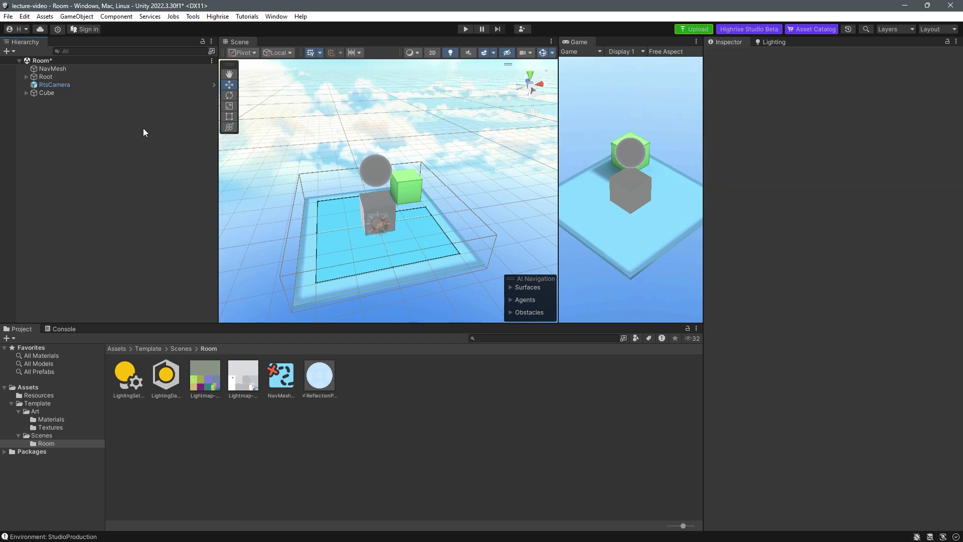
pyautogui.moveTo(383, 194)
pyautogui.keyDown('alt'); pyautogui.mouseDown()
pyautogui.moveTo(415, 207)
pyautogui.moveTo(384, 199)
pyautogui.mouseUp(); pyautogui.keyUp('alt')
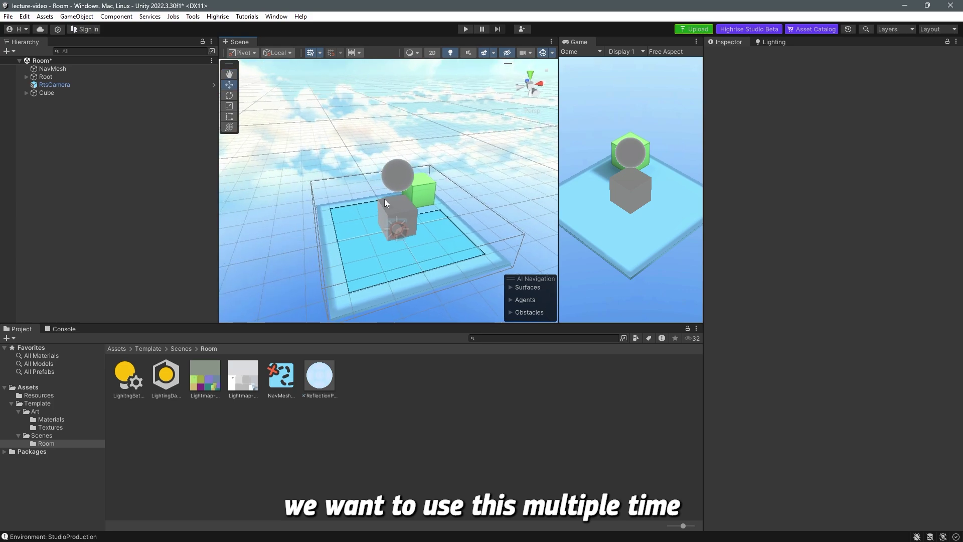
pyautogui.click(82, 93)
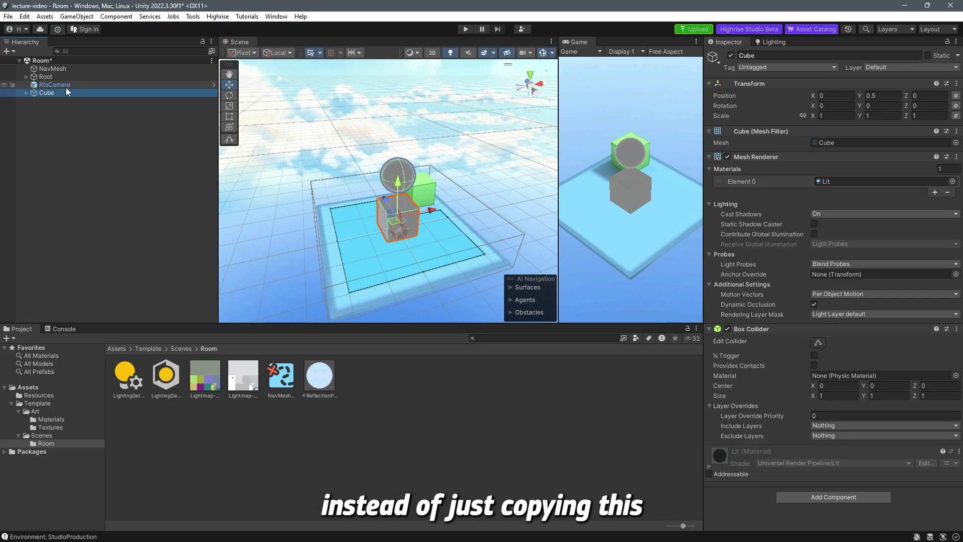
pyautogui.hotkey('ctrl', 'd')
pyautogui.hotkey('ctrl', 'd')
pyautogui.hotkey('ctrl', 'd')
pyautogui.hotkey('ctrl', 'd')
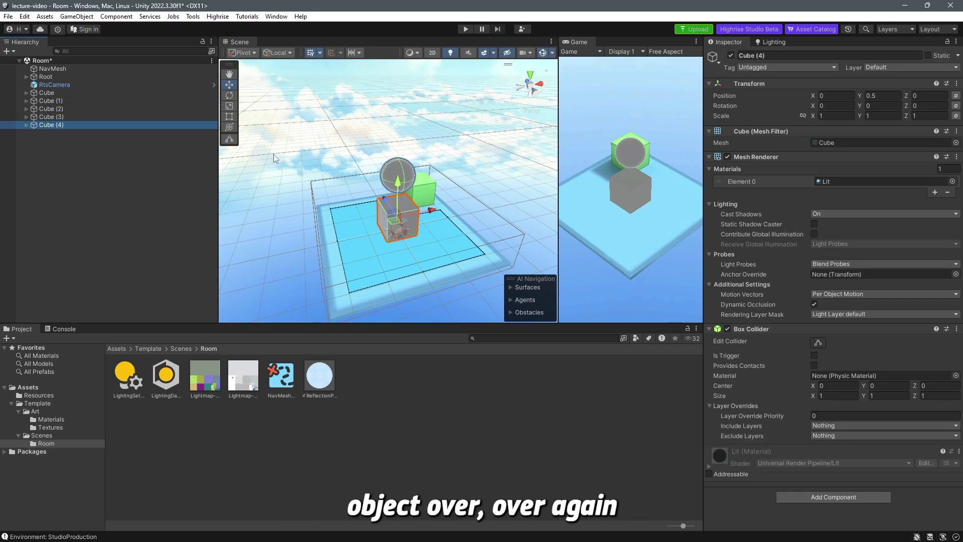
pyautogui.moveTo(394, 219); pyautogui.dragTo(375, 217)
pyautogui.hotkey('ctrl', 'z')
pyautogui.click(65, 140)
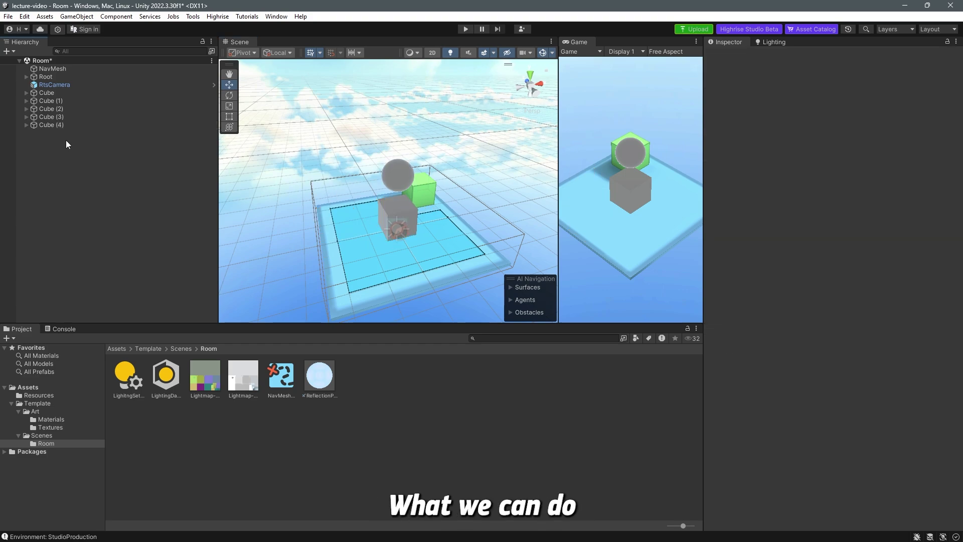
pyautogui.click(55, 125)
pyautogui.keyDown('shift'); pyautogui.click(59, 101); pyautogui.keyUp('shift')
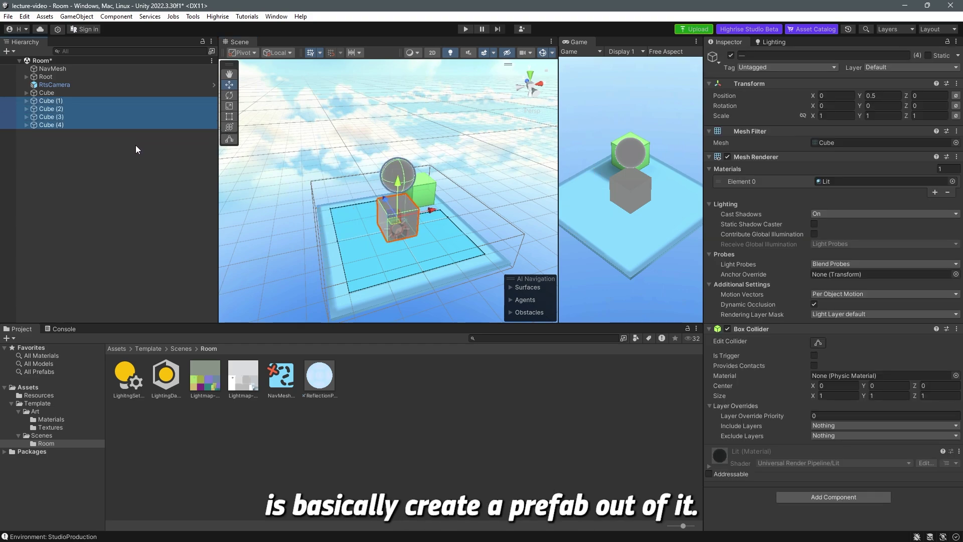
pyautogui.press('Delete')
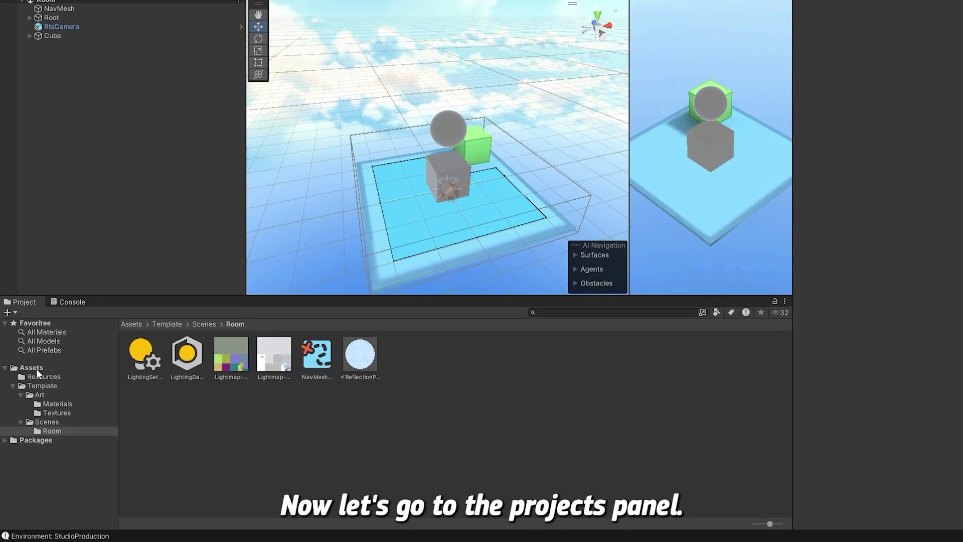
# Create a folder named Prefabs inside Assets and open it.
pyautogui.click(31, 387)
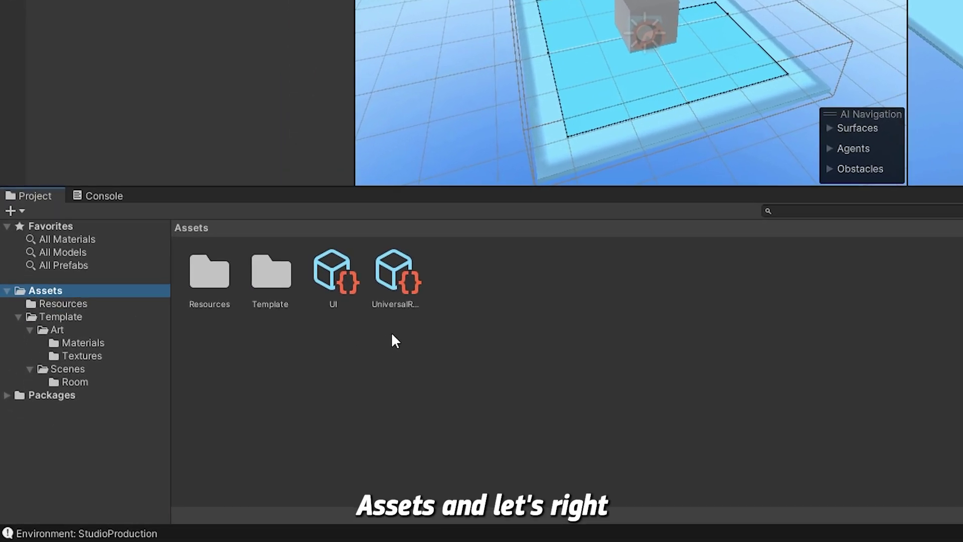
pyautogui.rightClick(424, 341)
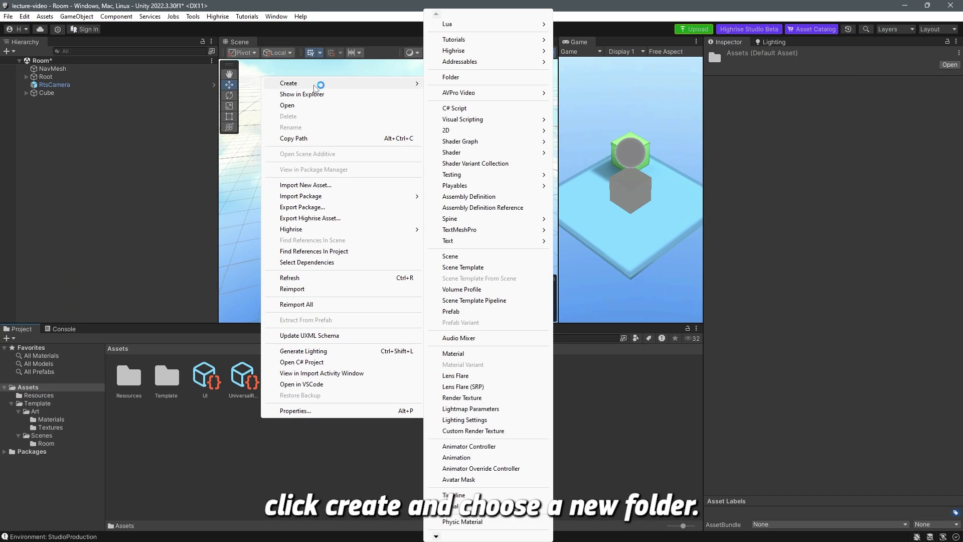
pyautogui.click(480, 78)
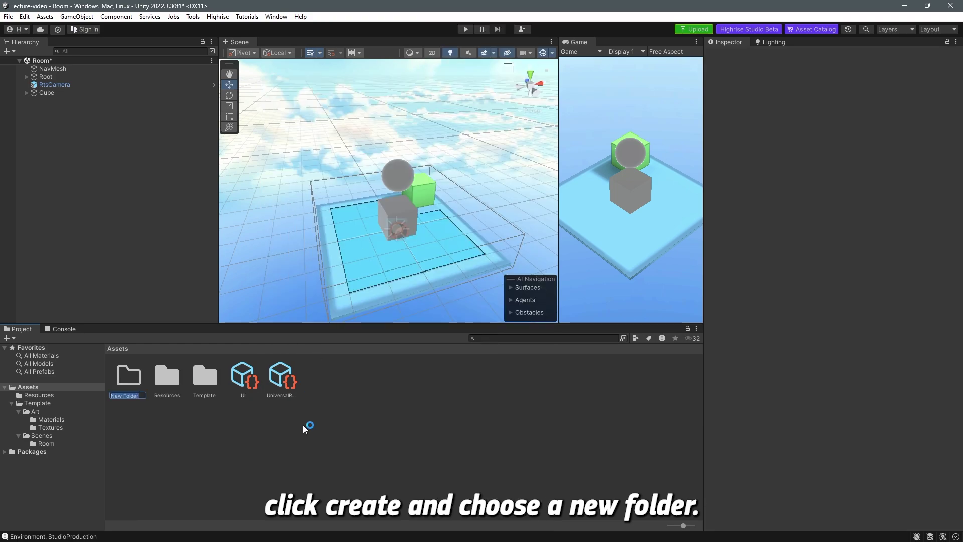
pyautogui.write('Prefab')
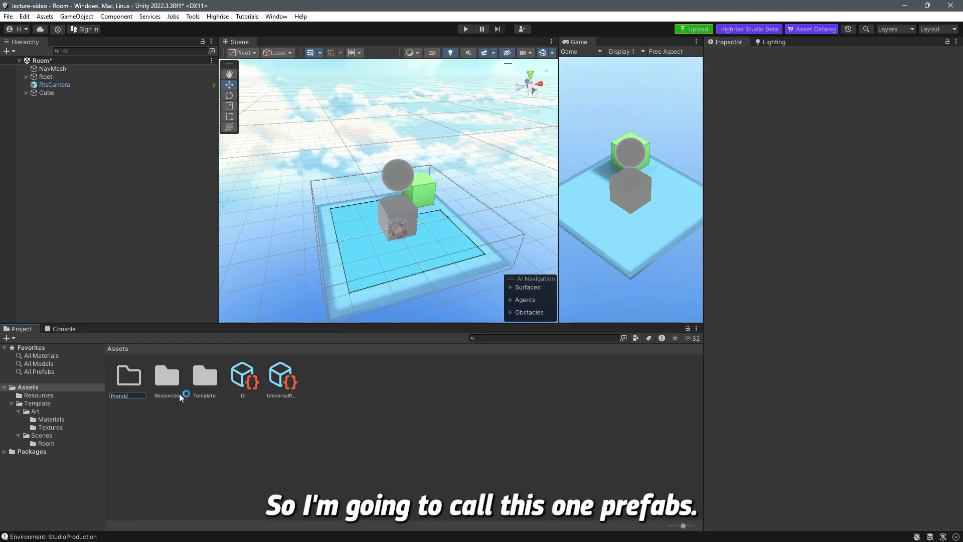
pyautogui.write('s')
pyautogui.press('Return')
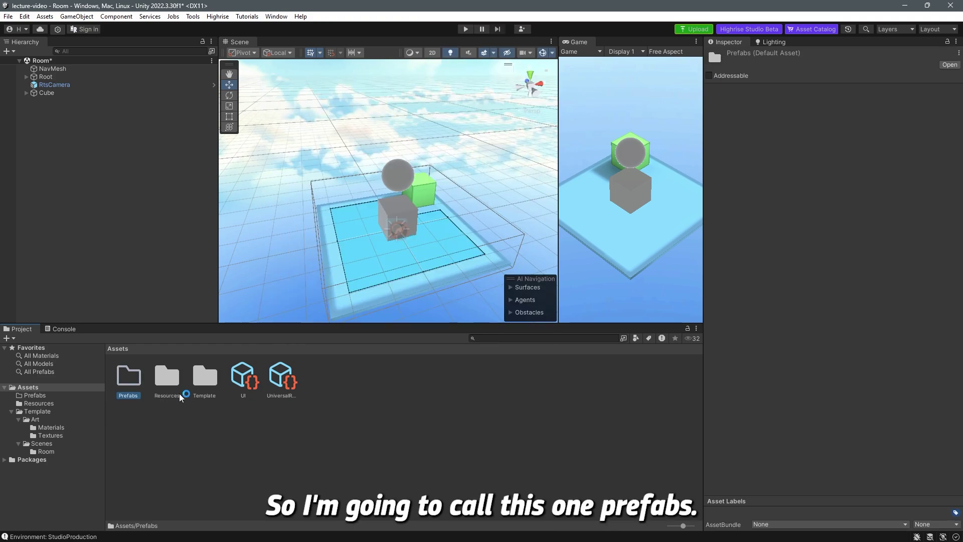
pyautogui.doubleClick(130, 385)
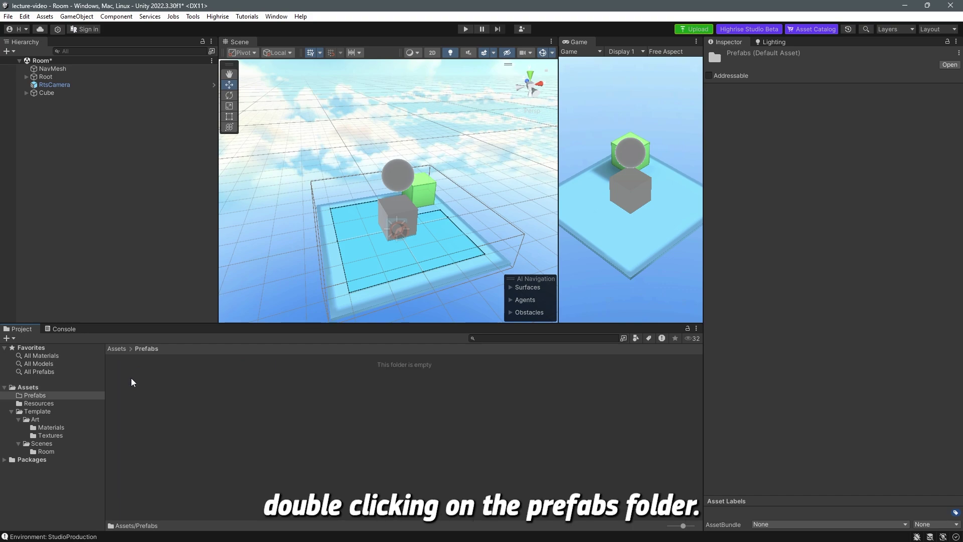
pyautogui.click(45, 94)
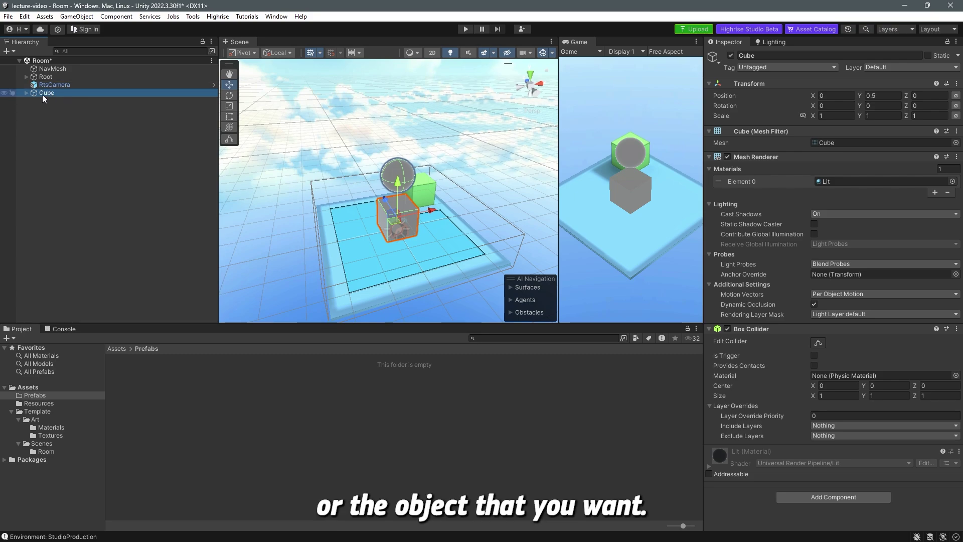
# Drag the Cube into the Prefabs folder to save it as Cube.prefab.
pyautogui.moveTo(44, 93); pyautogui.dragTo(172, 401)
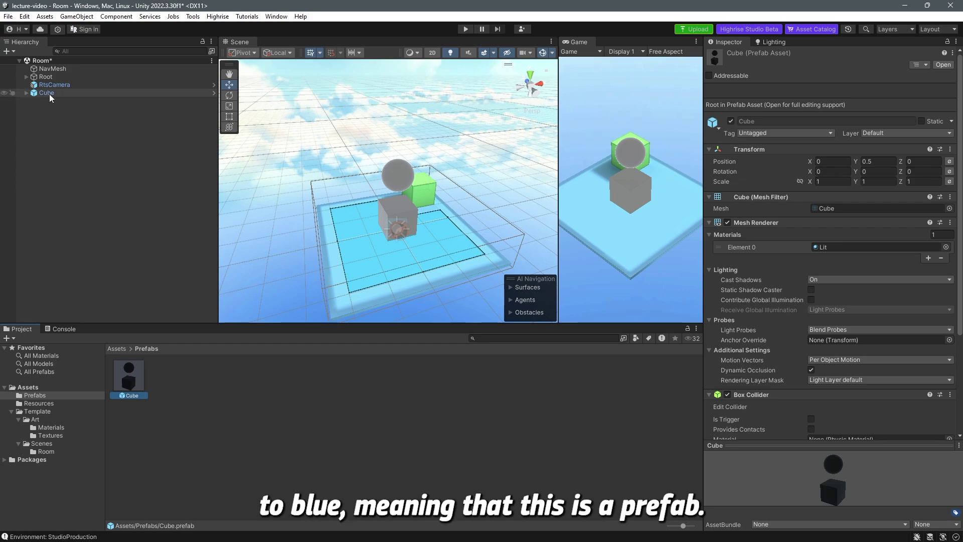
pyautogui.click(183, 390)
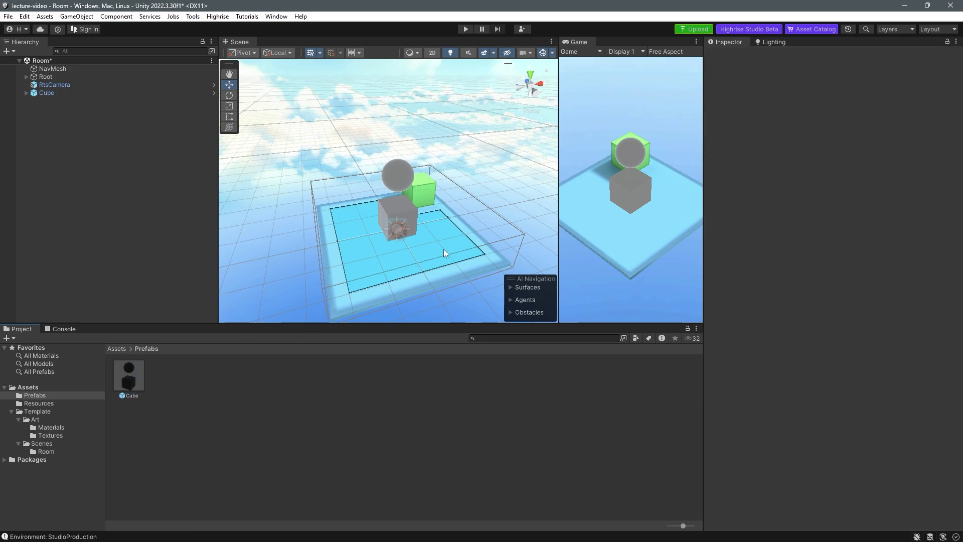
# Drag Cube prefab instances from the Prefabs folder onto the room platform.
pyautogui.keyDown('alt'); pyautogui.moveTo(445, 249); pyautogui.dragTo(405, 241); pyautogui.keyUp('alt')
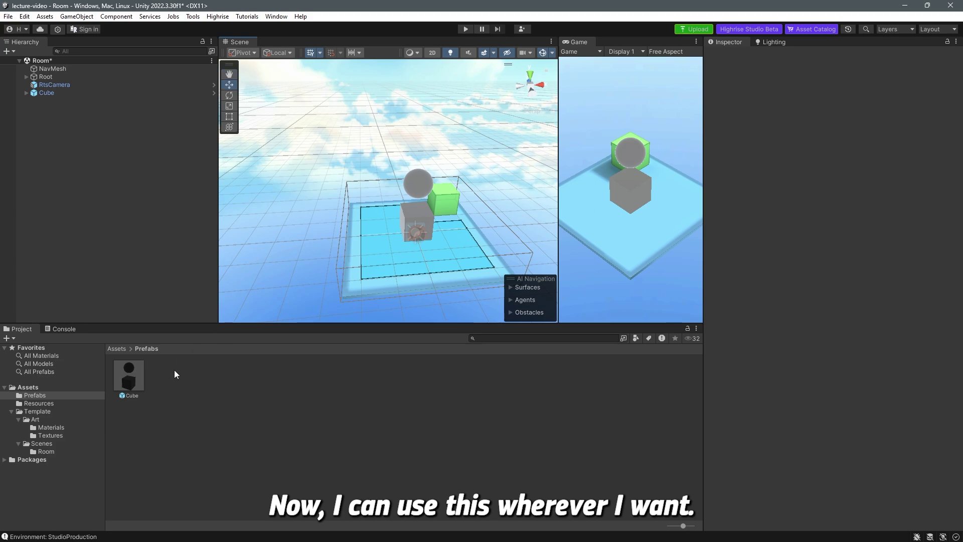
pyautogui.moveTo(129, 377); pyautogui.dragTo(359, 244)
pyautogui.moveTo(130, 376); pyautogui.dragTo(370, 271)
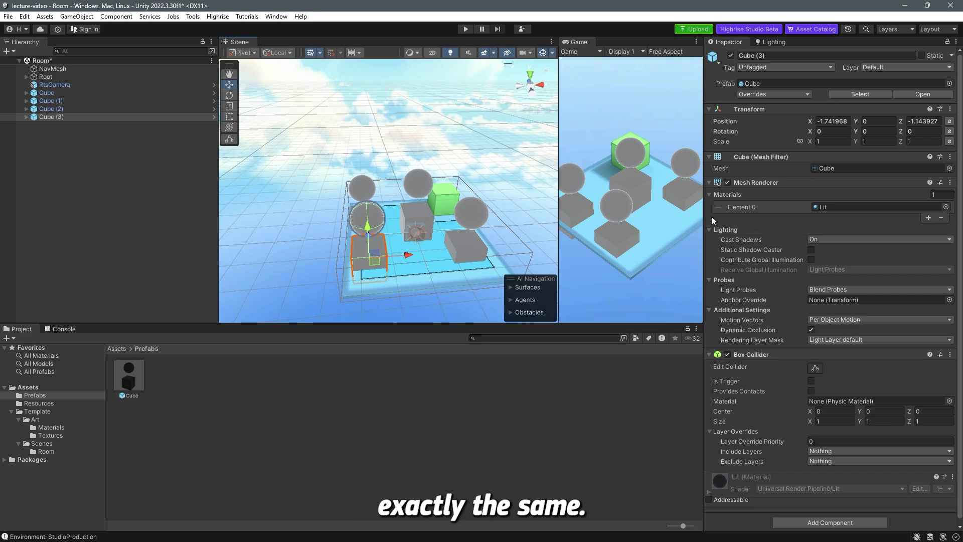
pyautogui.keyDown('alt'); pyautogui.moveTo(396, 235); pyautogui.dragTo(450, 246); pyautogui.keyUp('alt')
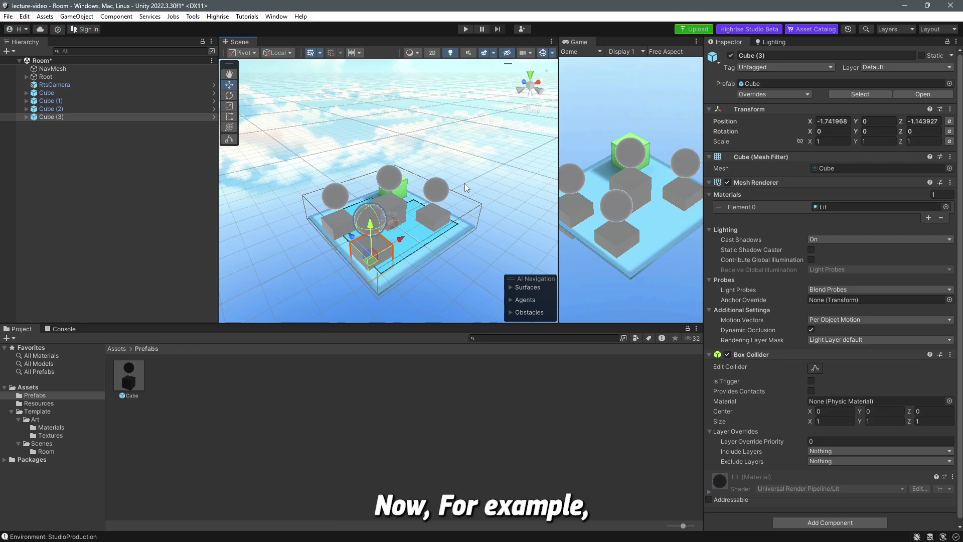
# Mark the original Cube instance Static, answering the Change Static Flags dialog.
pyautogui.click(71, 92)
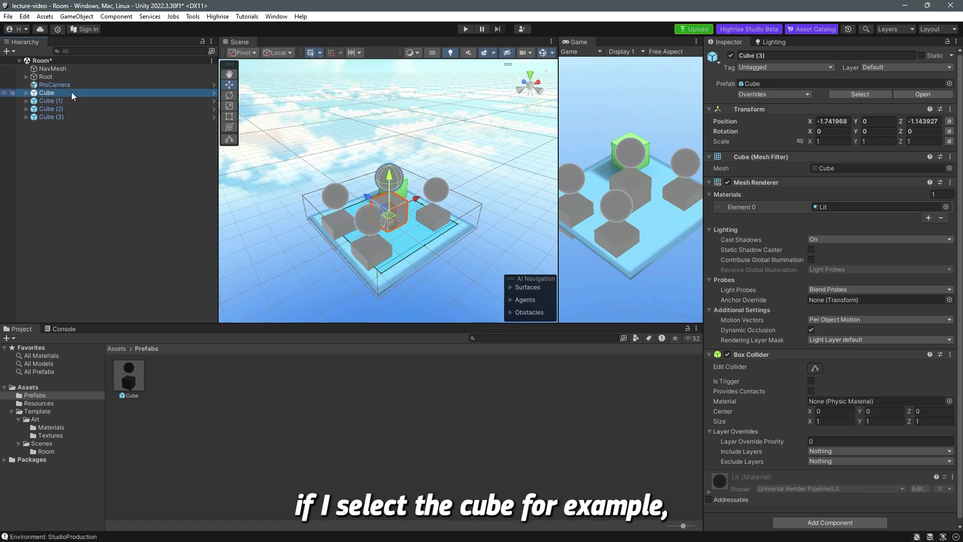
pyautogui.click(921, 55)
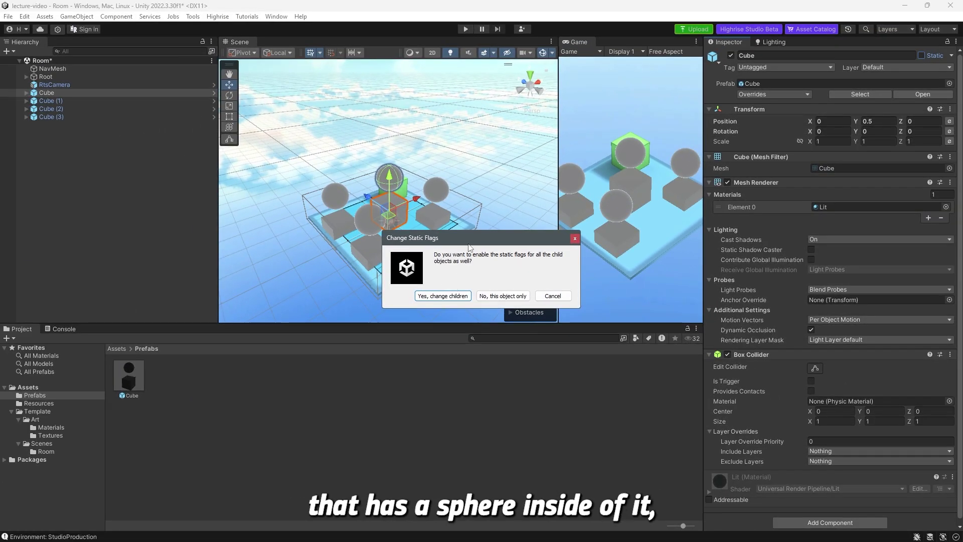
pyautogui.click(444, 296)
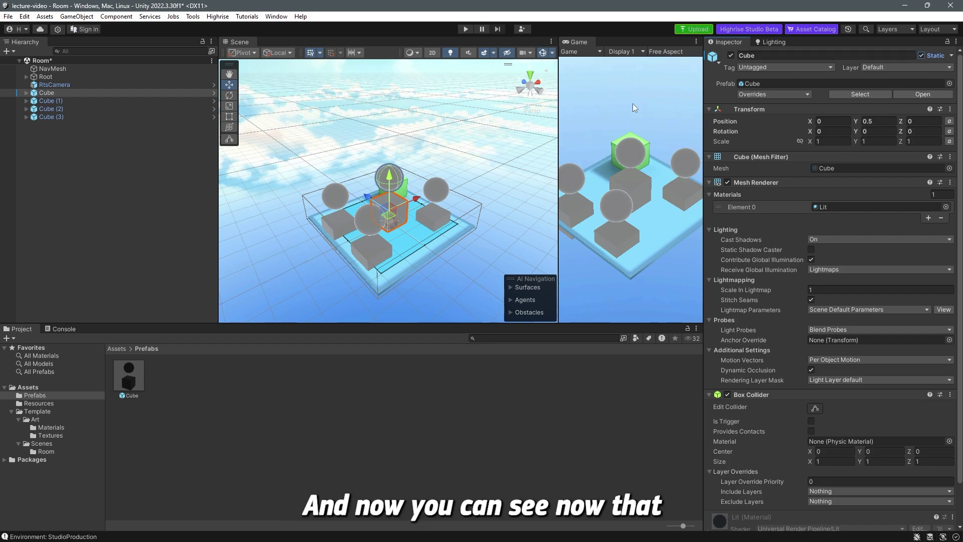
# Compare the other cube instances and the Cube prefab asset, which remain non-static.
pyautogui.click(438, 222)
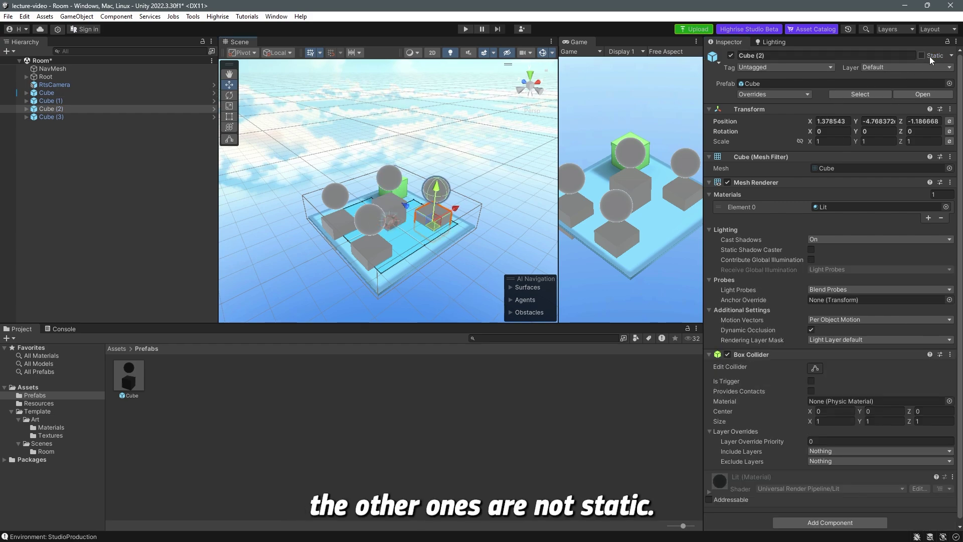
pyautogui.click(371, 245)
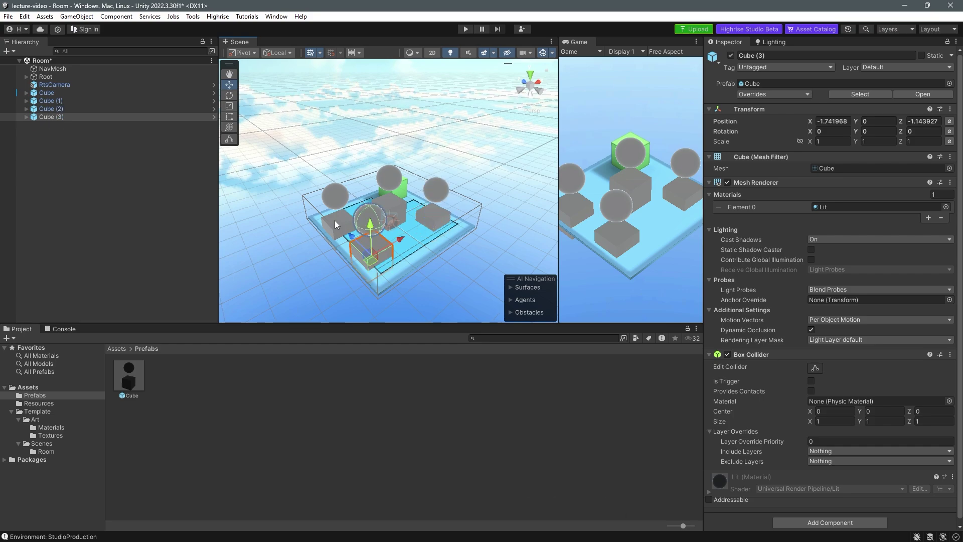
pyautogui.click(337, 224)
pyautogui.click(399, 211)
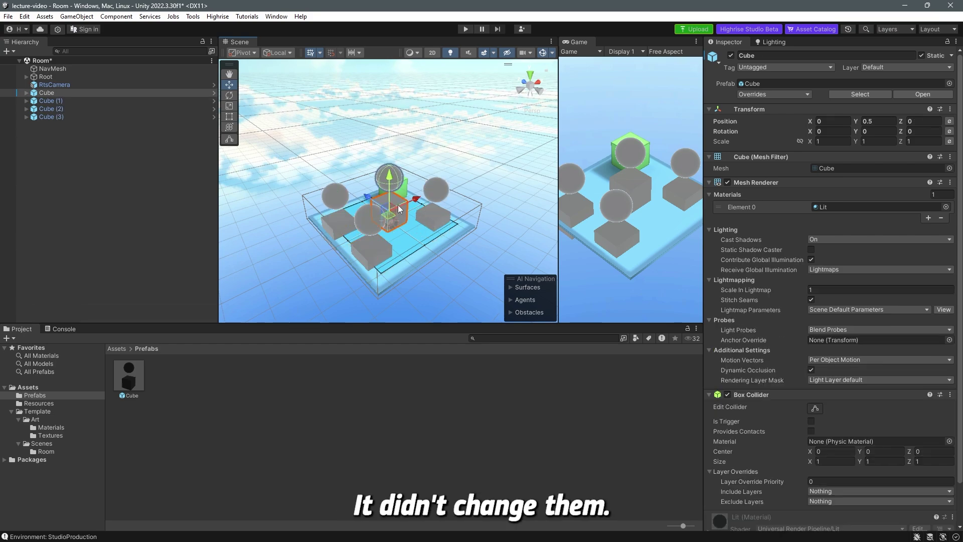
pyautogui.click(138, 376)
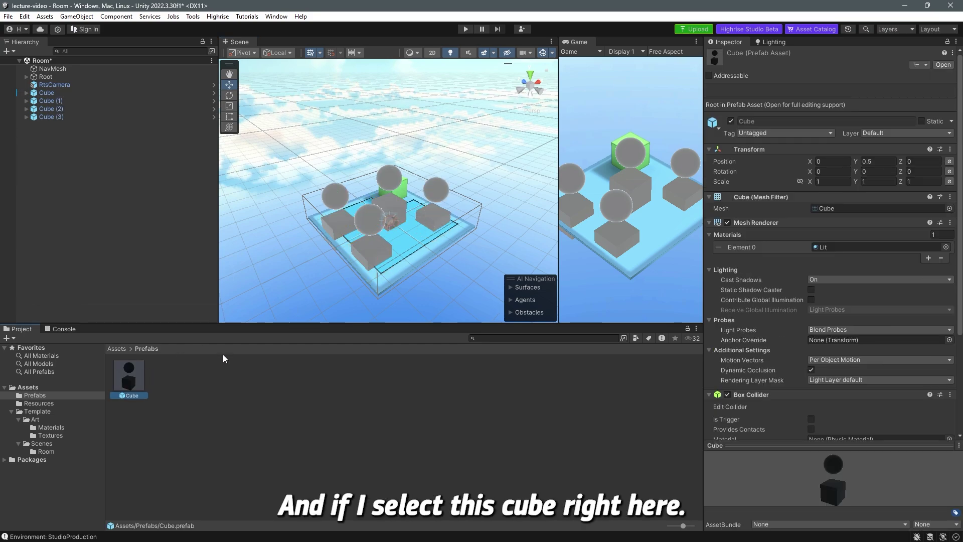
pyautogui.click(387, 200)
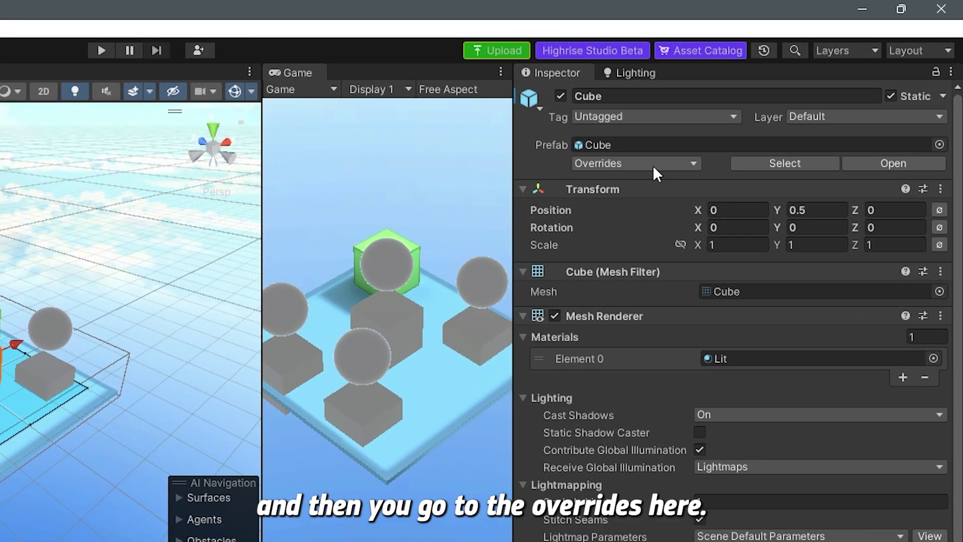
# Apply All Cube overrides, then verify Cube (1) to (3) and the asset are Static.
pyautogui.click(654, 164)
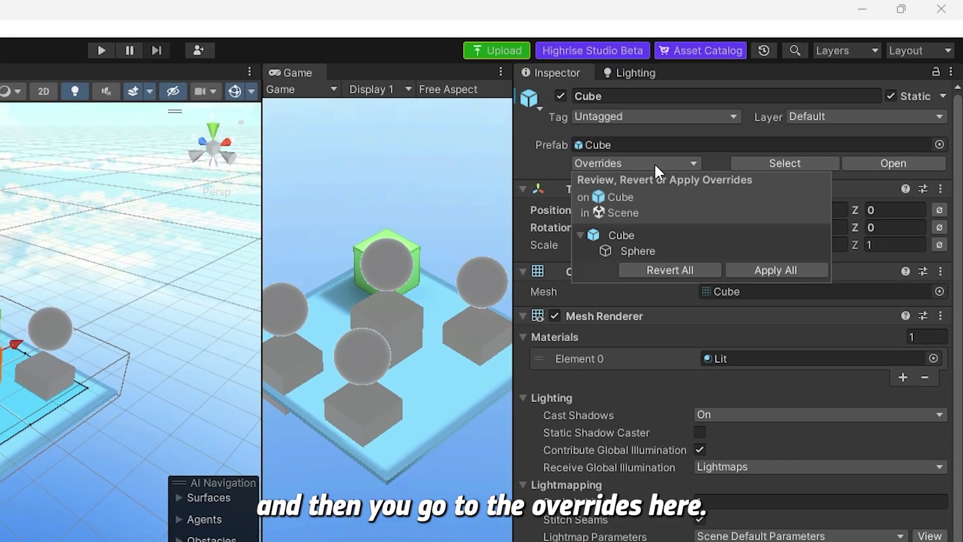
pyautogui.click(784, 270)
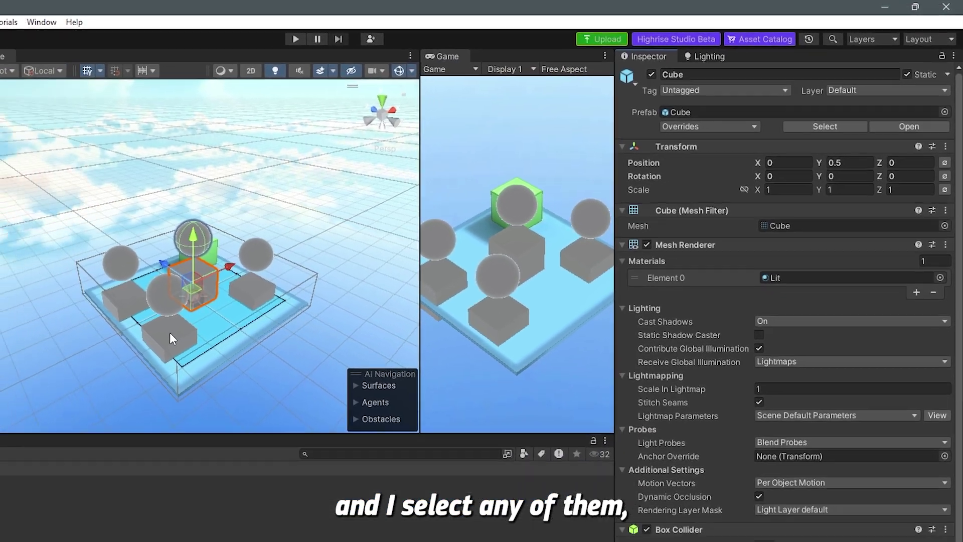
pyautogui.click(171, 334)
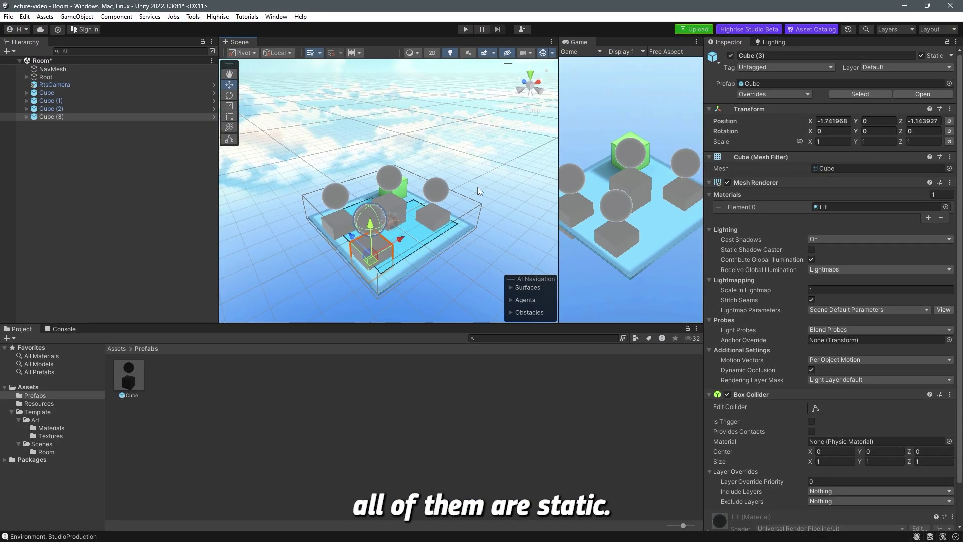
pyautogui.click(440, 215)
pyautogui.click(323, 227)
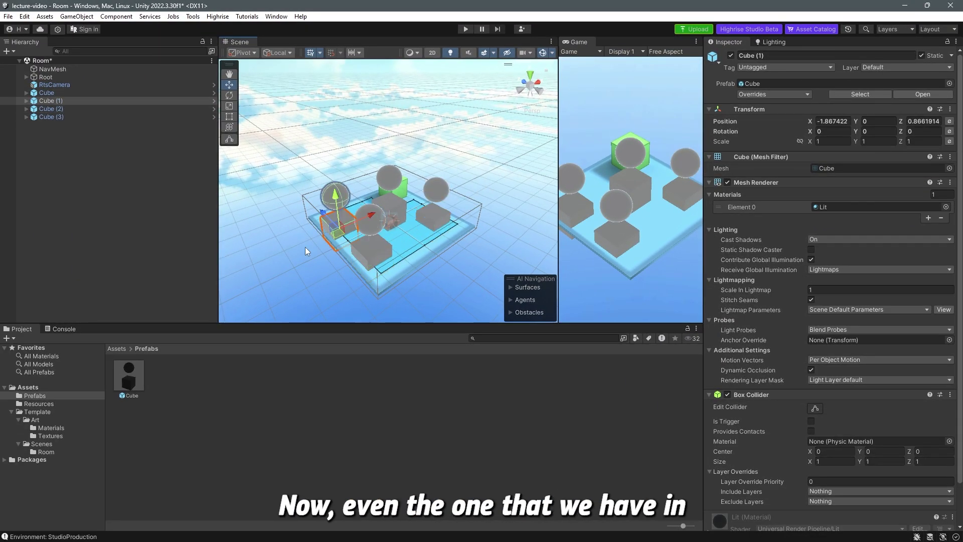
pyautogui.click(134, 377)
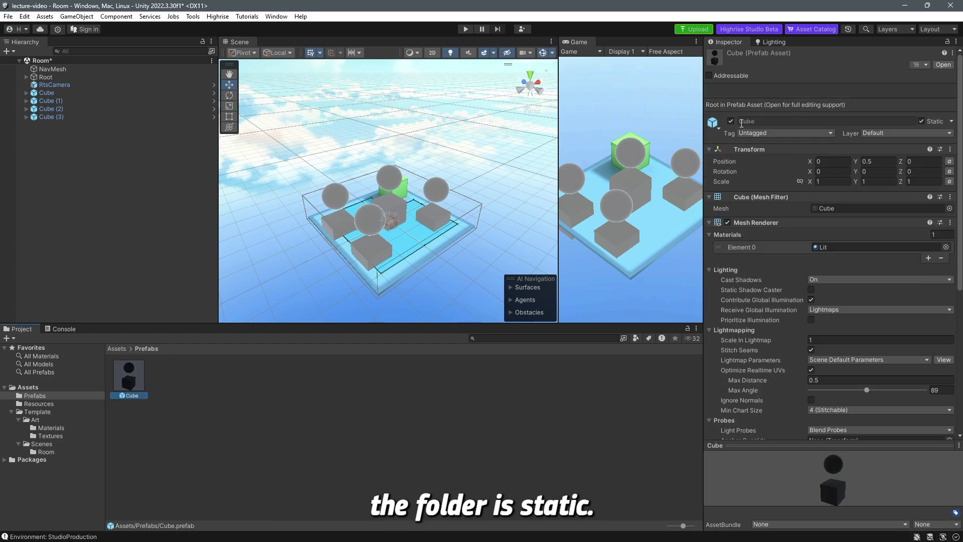
pyautogui.click(397, 204)
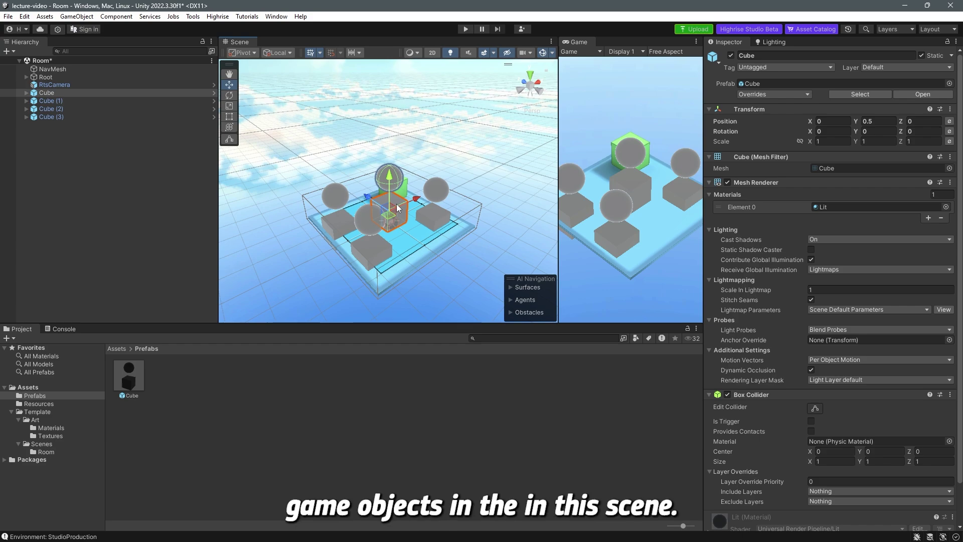
pyautogui.scroll(3, 397, 203)
pyautogui.click(281, 365)
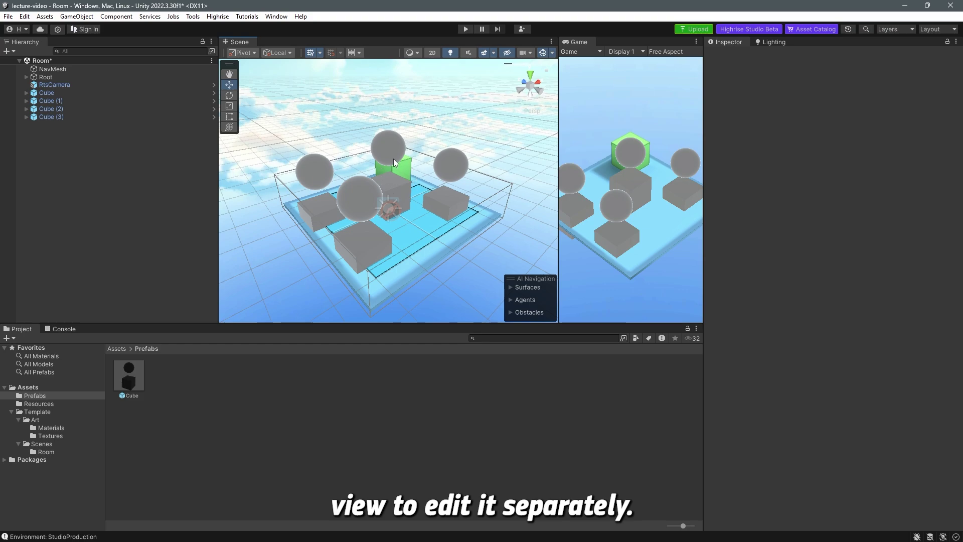
# Open the Cube prefab and trial-move its Sphere, undoing the moves.
pyautogui.doubleClick(126, 382)
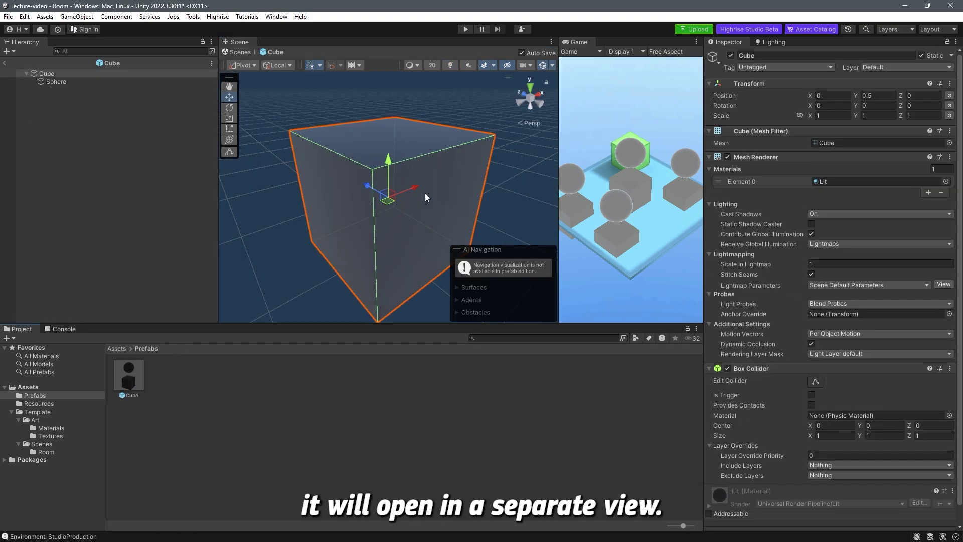
pyautogui.scroll(-5, 425, 194)
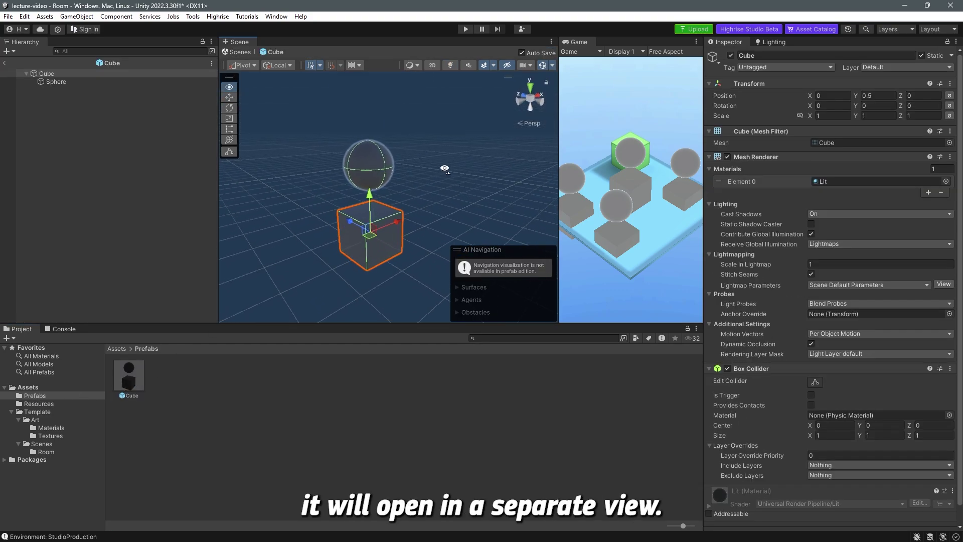
pyautogui.click(52, 82)
pyautogui.moveTo(366, 163); pyautogui.dragTo(496, 163)
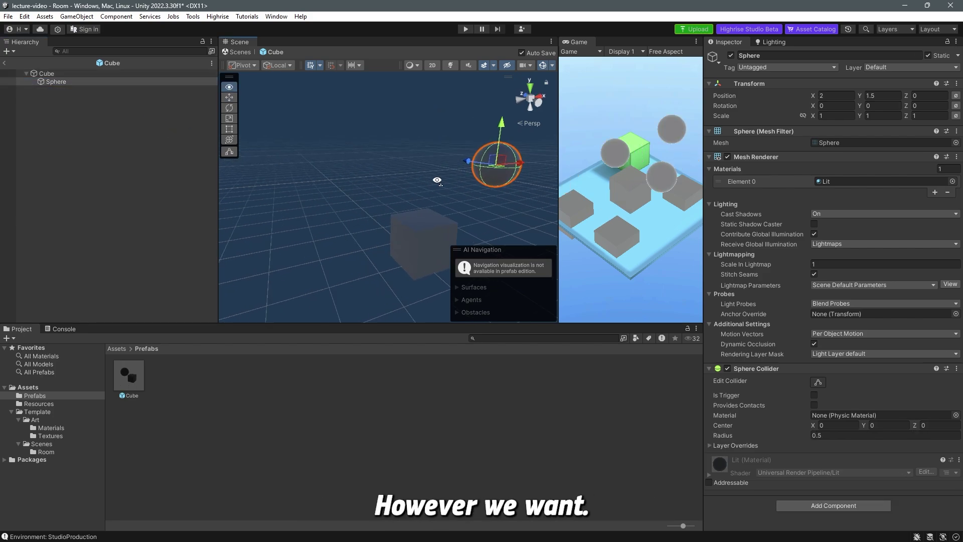
pyautogui.keyDown('alt'); pyautogui.moveTo(437, 181); pyautogui.dragTo(466, 189); pyautogui.keyUp('alt')
pyautogui.moveTo(391, 162); pyautogui.dragTo(416, 210)
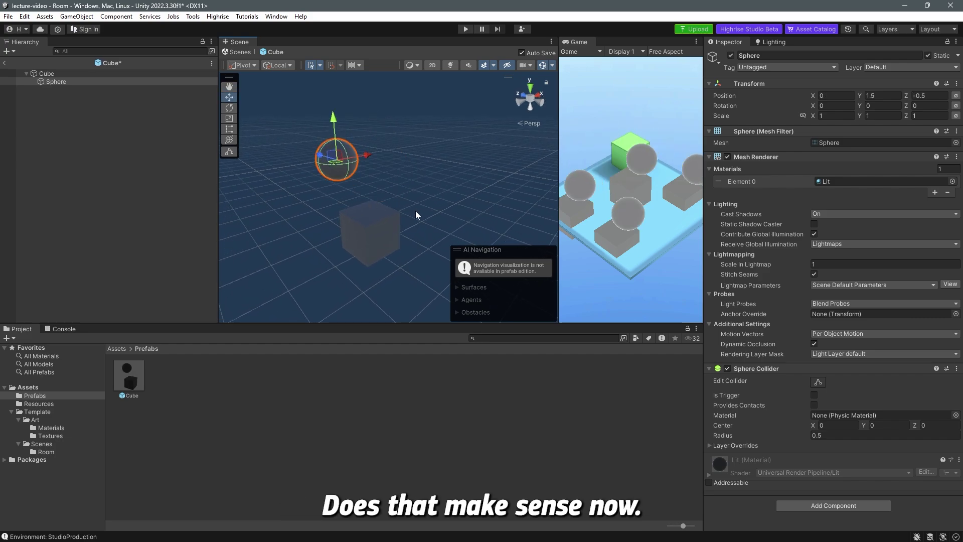
pyautogui.hotkey('ctrl', 'z')
pyautogui.hotkey('ctrl', 'z')
pyautogui.hotkey('ctrl', 'z')
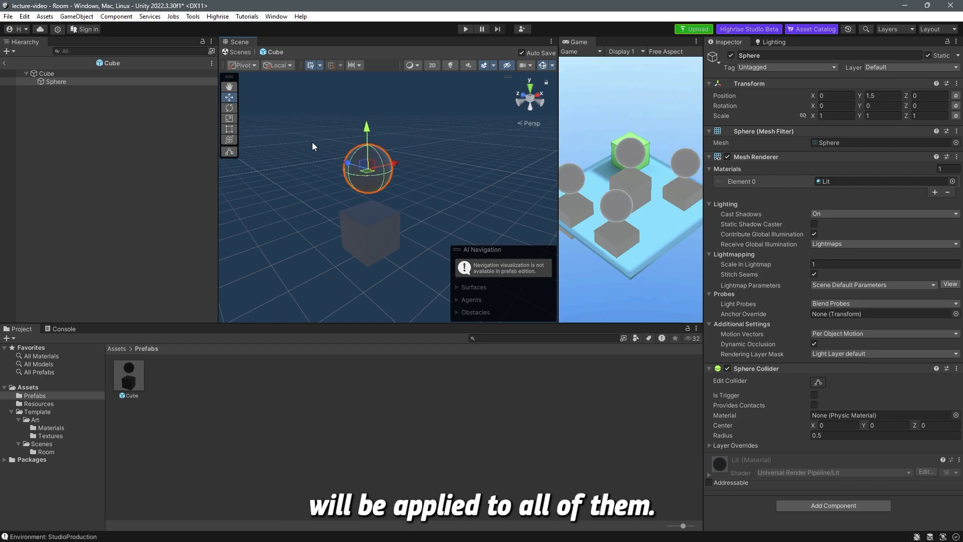
pyautogui.moveTo(395, 164); pyautogui.dragTo(414, 161)
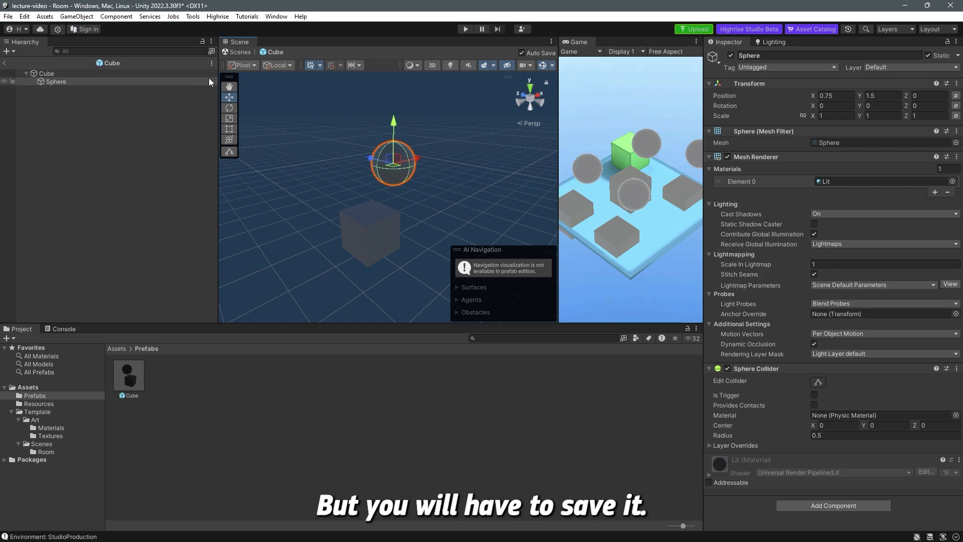
# Undo the Sphere's sideways move and exit Prefab Mode back to the Room scene.
pyautogui.click(211, 63)
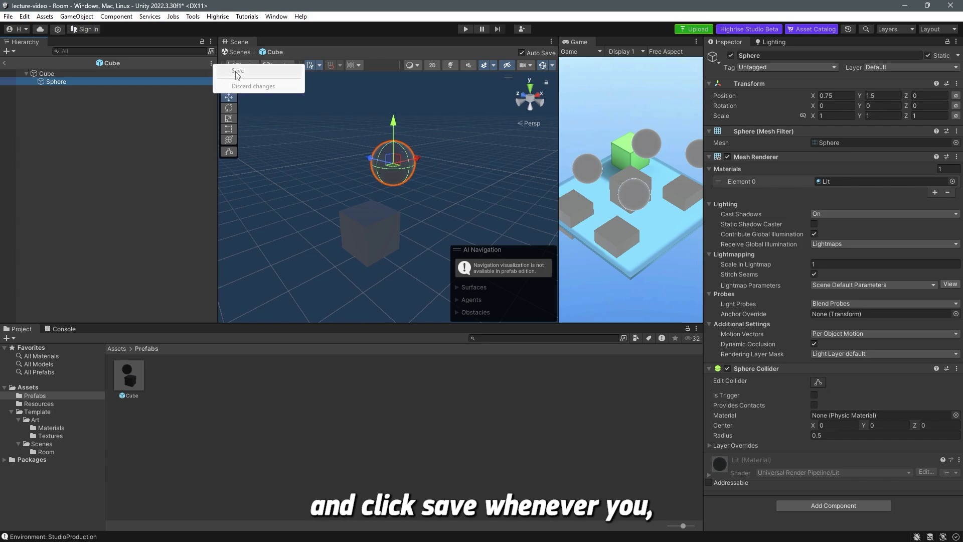
pyautogui.click(458, 197)
pyautogui.moveTo(459, 197); pyautogui.dragTo(403, 169, button='right')
pyautogui.click(403, 169)
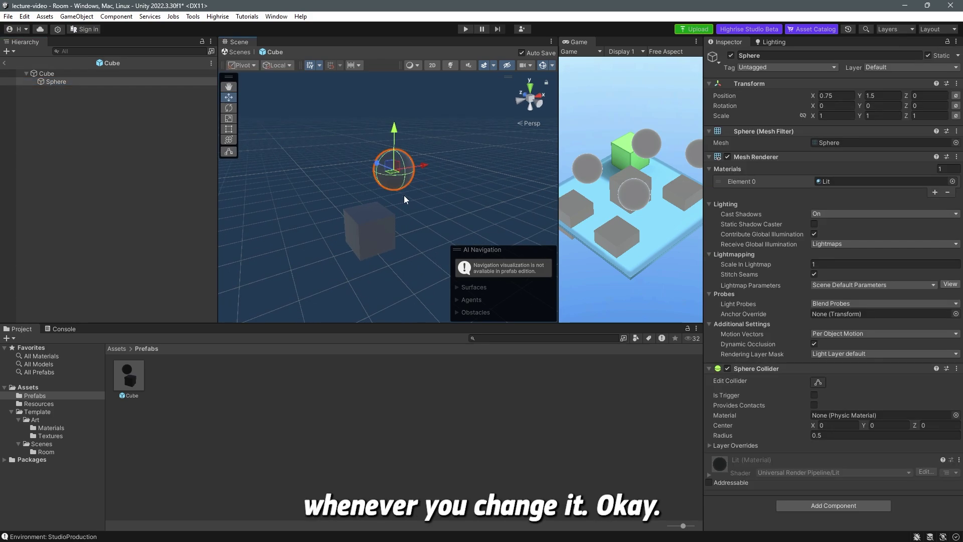
pyautogui.hotkey('ctrl', 'z')
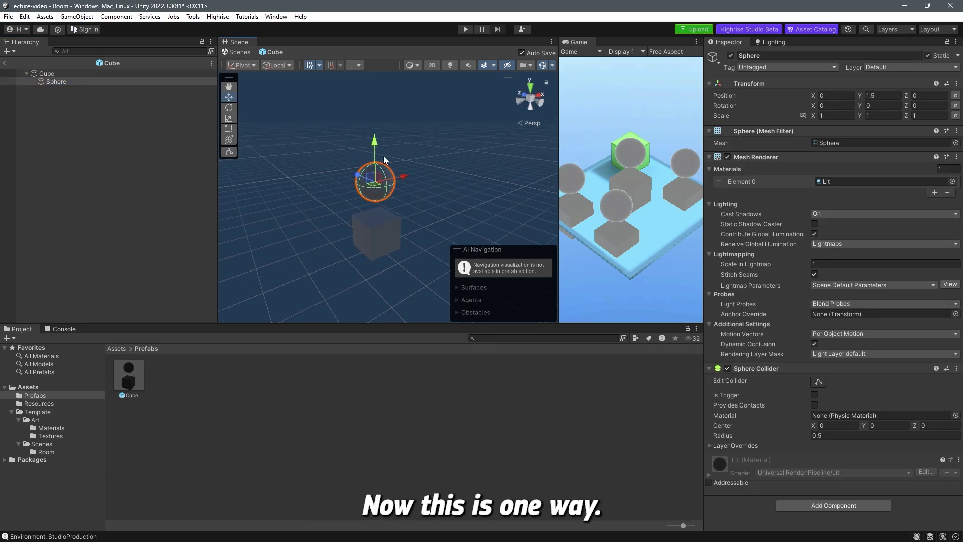
pyautogui.click(236, 52)
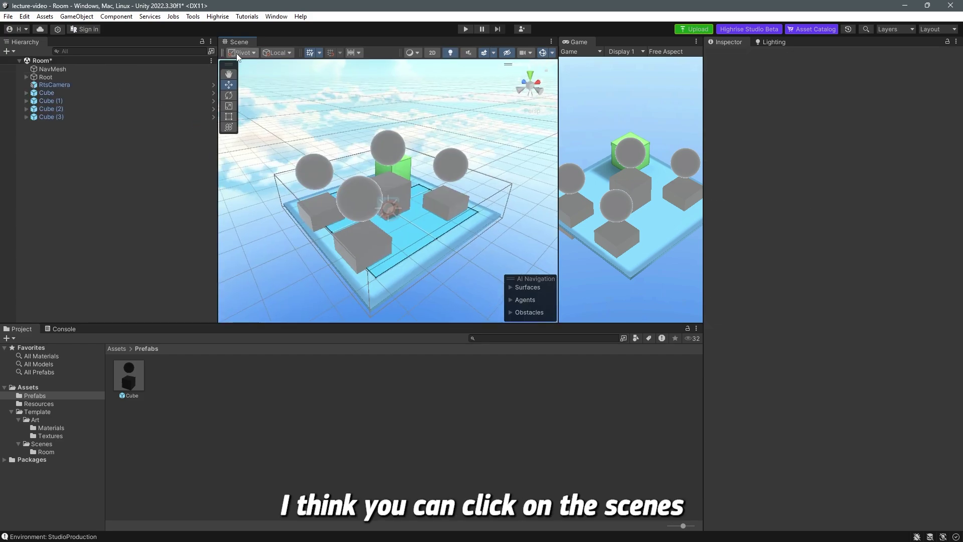
pyautogui.doubleClick(130, 377)
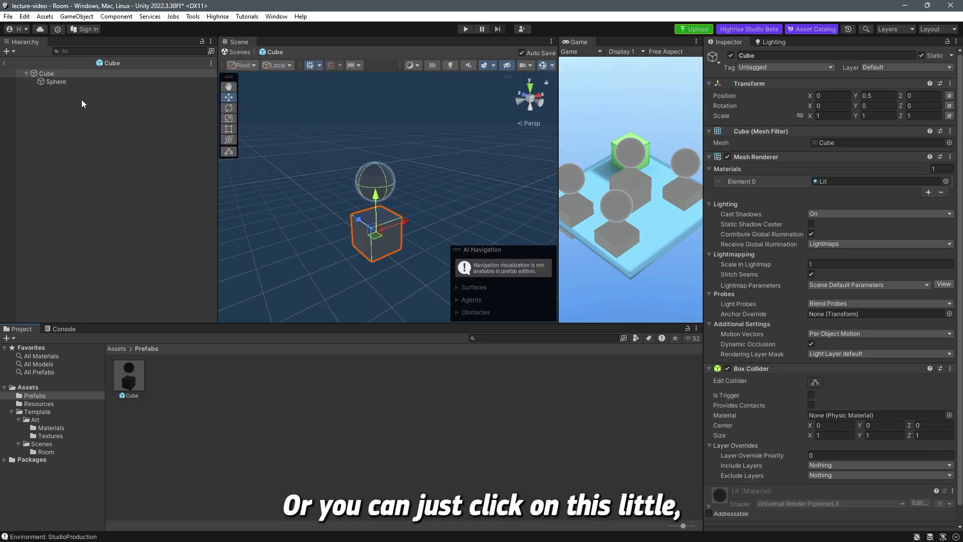
pyautogui.click(6, 63)
pyautogui.keyDown('alt'); pyautogui.moveTo(401, 209); pyautogui.dragTo(418, 204); pyautogui.keyUp('alt')
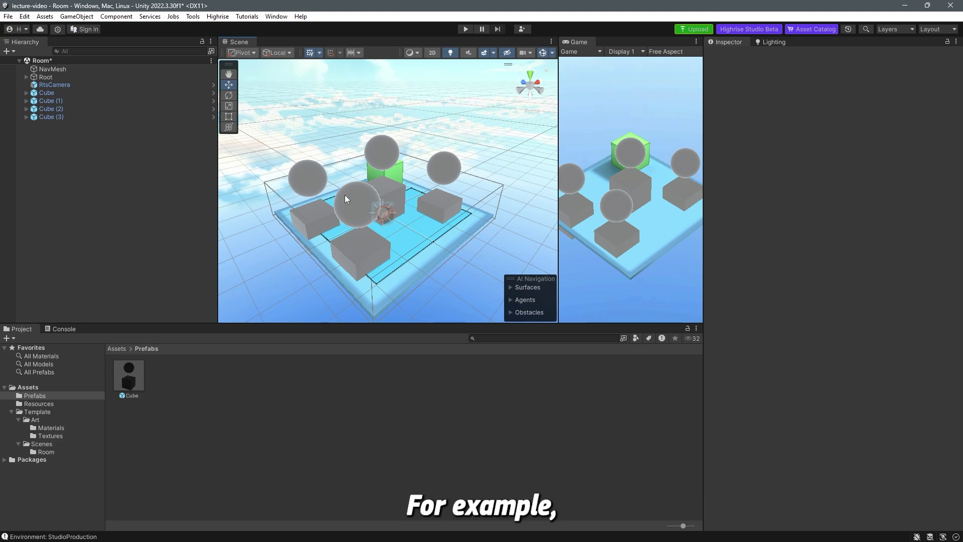
# Frame Cube (3) and move it to a new spot, raising it to Y 0.75.
pyautogui.keyDown('alt'); pyautogui.moveTo(392, 231); pyautogui.dragTo(462, 256); pyautogui.keyUp('alt')
pyautogui.click(68, 119)
pyautogui.press('f')
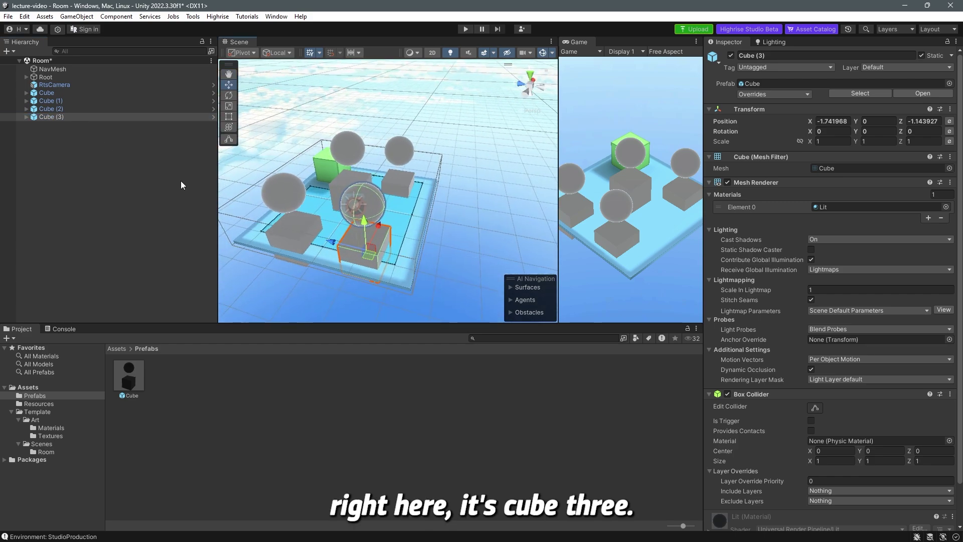
pyautogui.moveTo(335, 245); pyautogui.dragTo(389, 216)
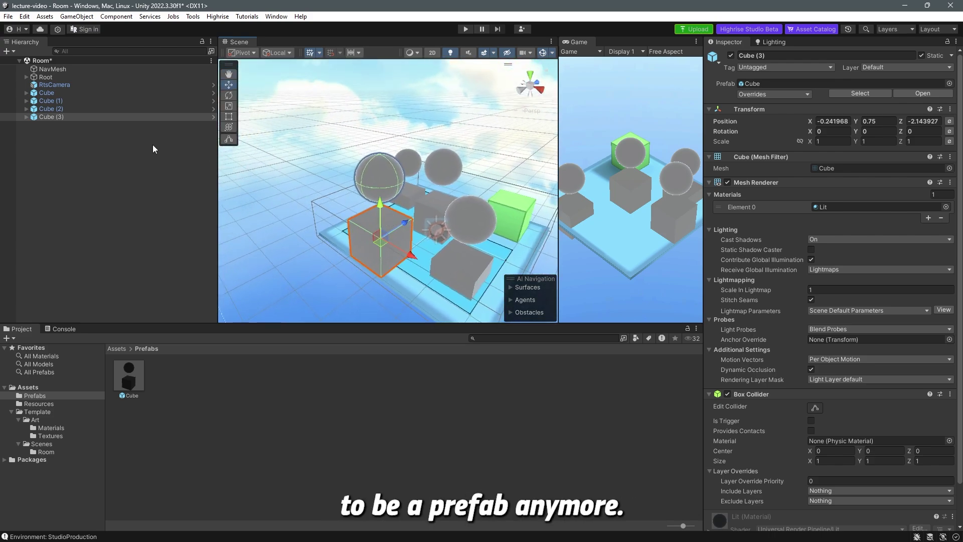
# Unpack Cube (3) completely via Prefab > Unpack Completely and expand it to show its Sphere.
pyautogui.click(56, 118)
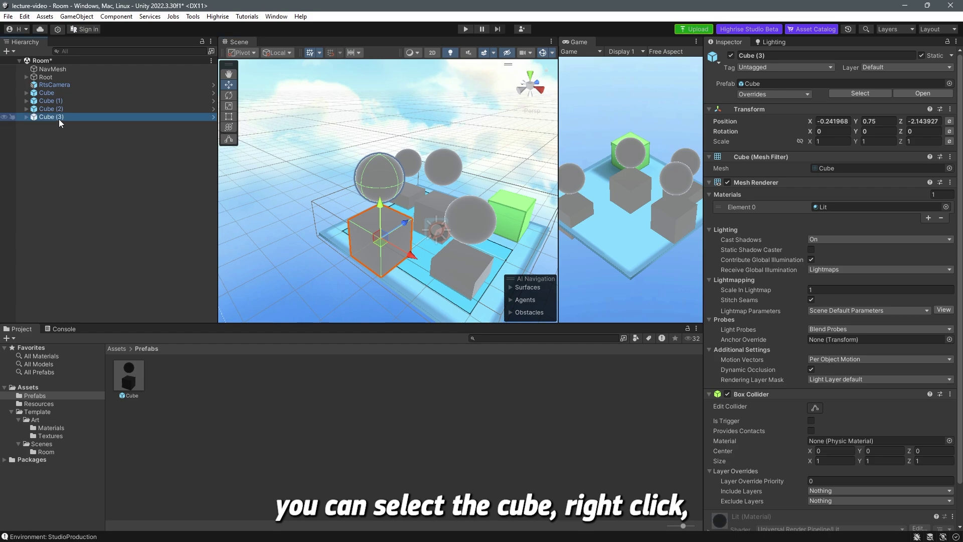
pyautogui.rightClick(58, 118)
pyautogui.moveTo(146, 260)
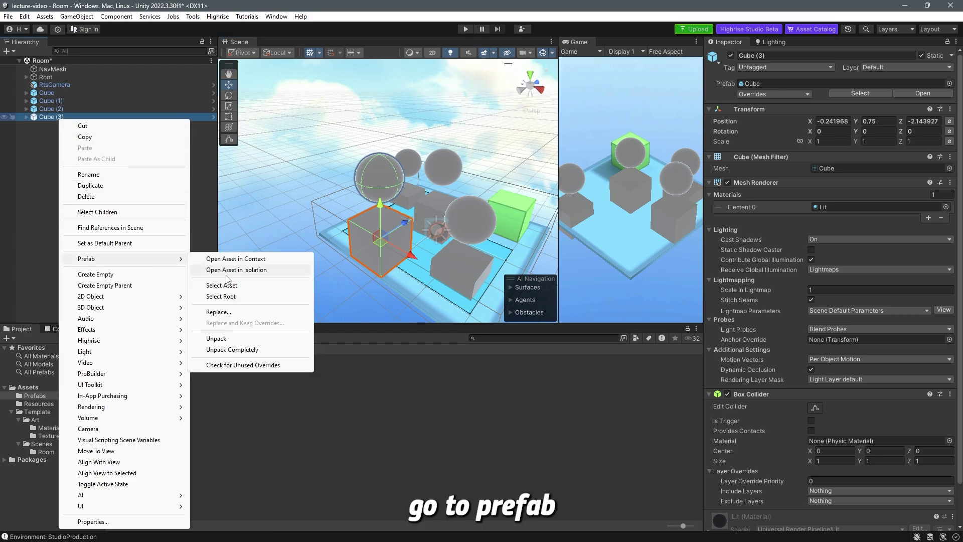
pyautogui.click(252, 350)
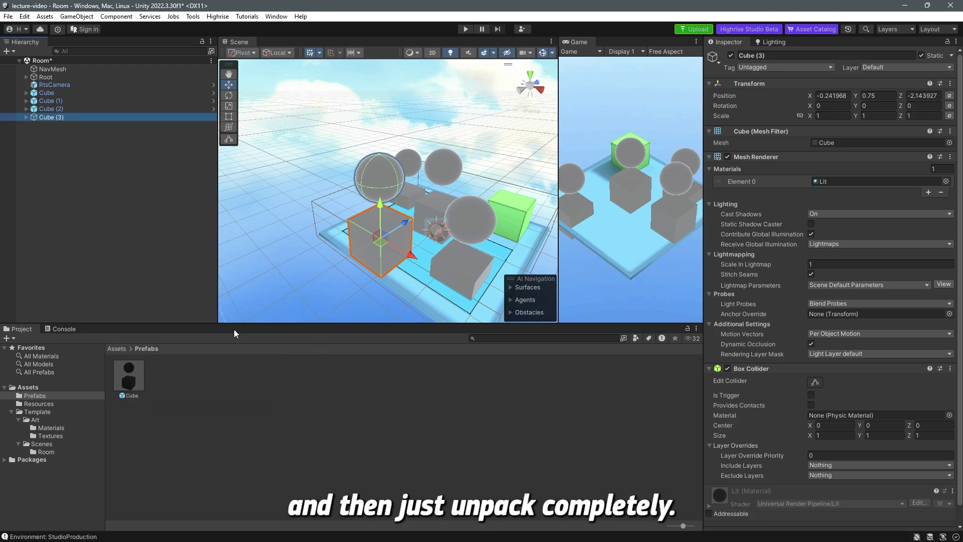
pyautogui.click(65, 144)
pyautogui.click(31, 116)
# Move the Cube prefab's Sphere to X 2 in Prefab Mode, then return to the Room scene.
pyautogui.click(43, 132)
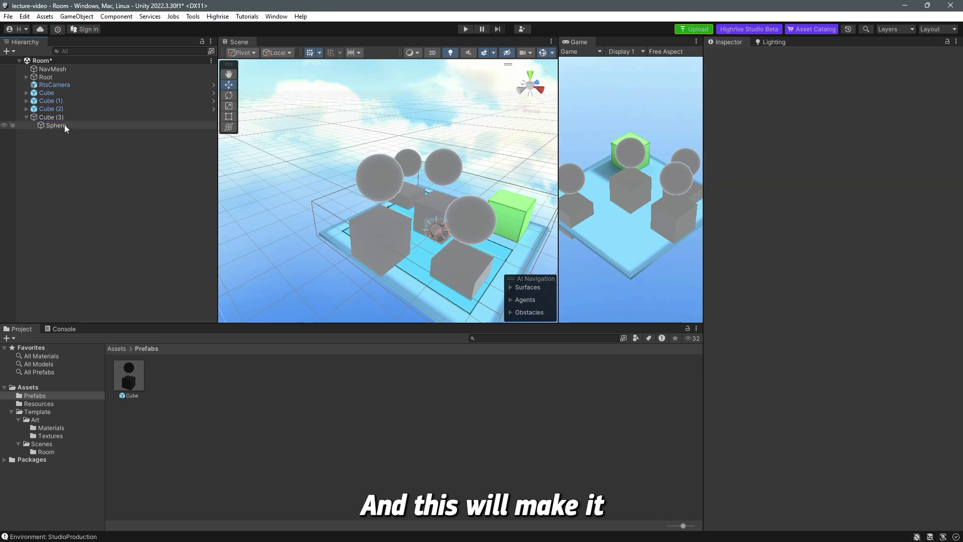
pyautogui.click(61, 118)
pyautogui.keyDown('alt'); pyautogui.moveTo(363, 215); pyautogui.dragTo(239, 275); pyautogui.keyUp('alt')
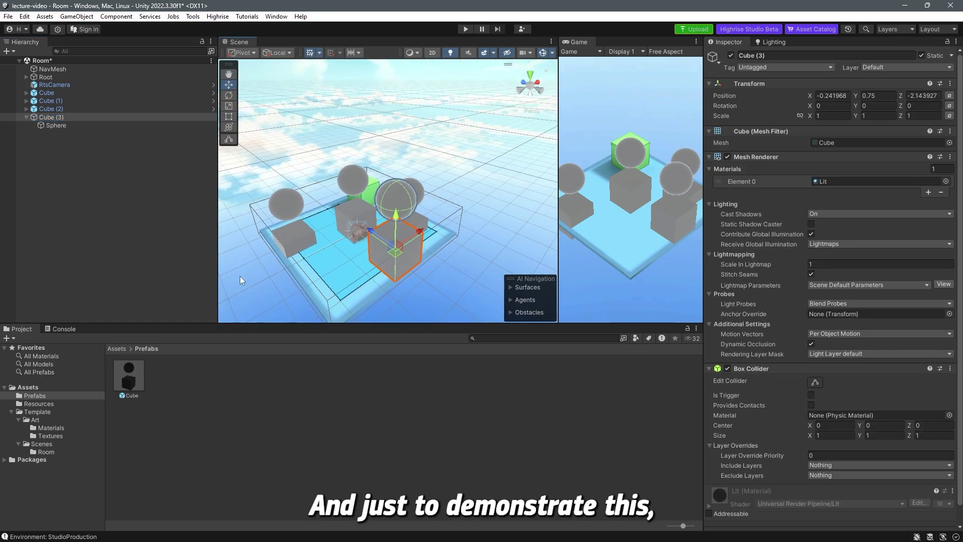
pyautogui.doubleClick(125, 376)
pyautogui.click(385, 189)
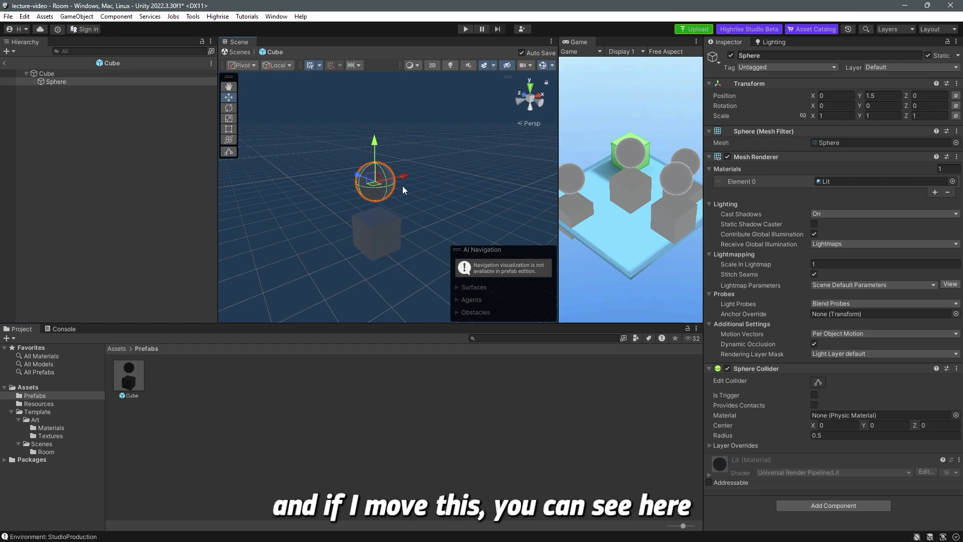
pyautogui.moveTo(402, 185); pyautogui.dragTo(446, 225)
pyautogui.click(4, 63)
pyautogui.click(84, 118)
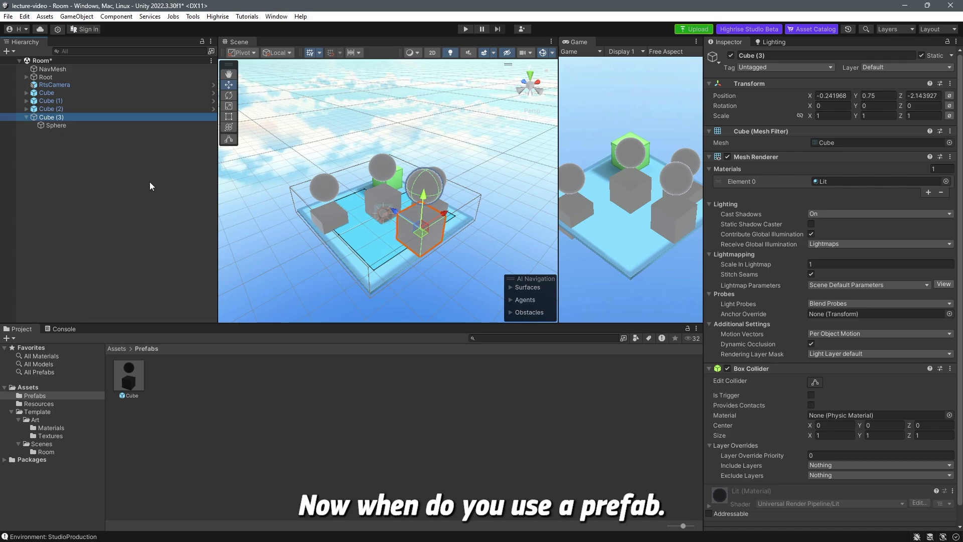
pyautogui.click(480, 167)
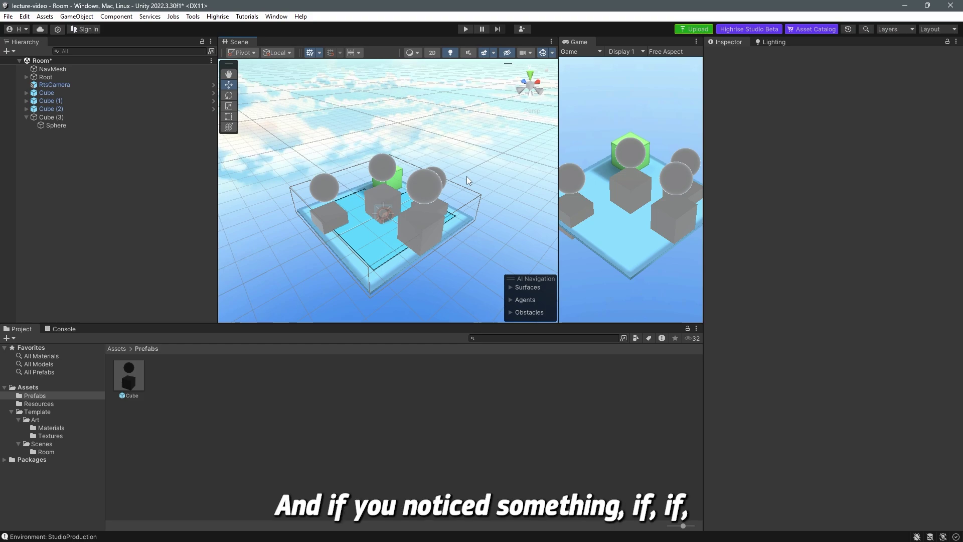
pyautogui.click(807, 29)
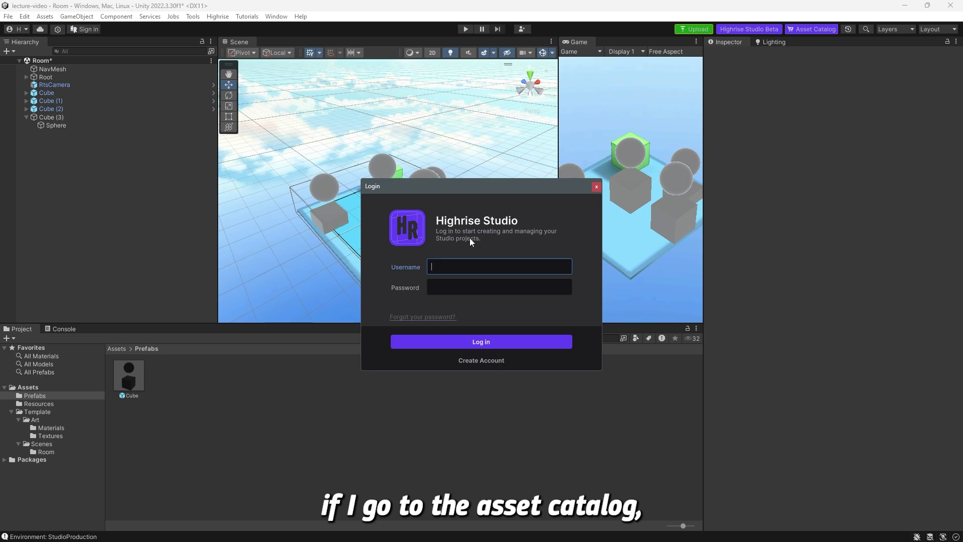
pyautogui.click(594, 187)
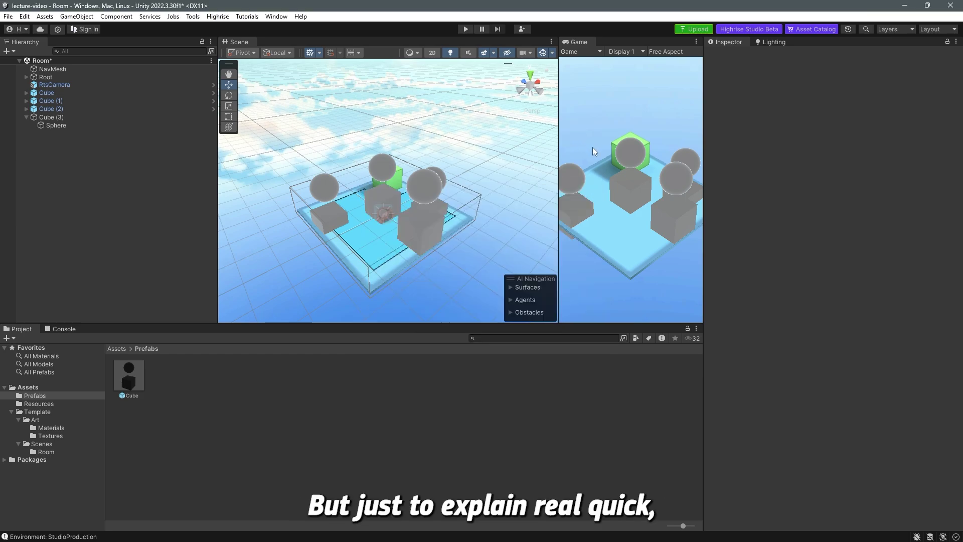